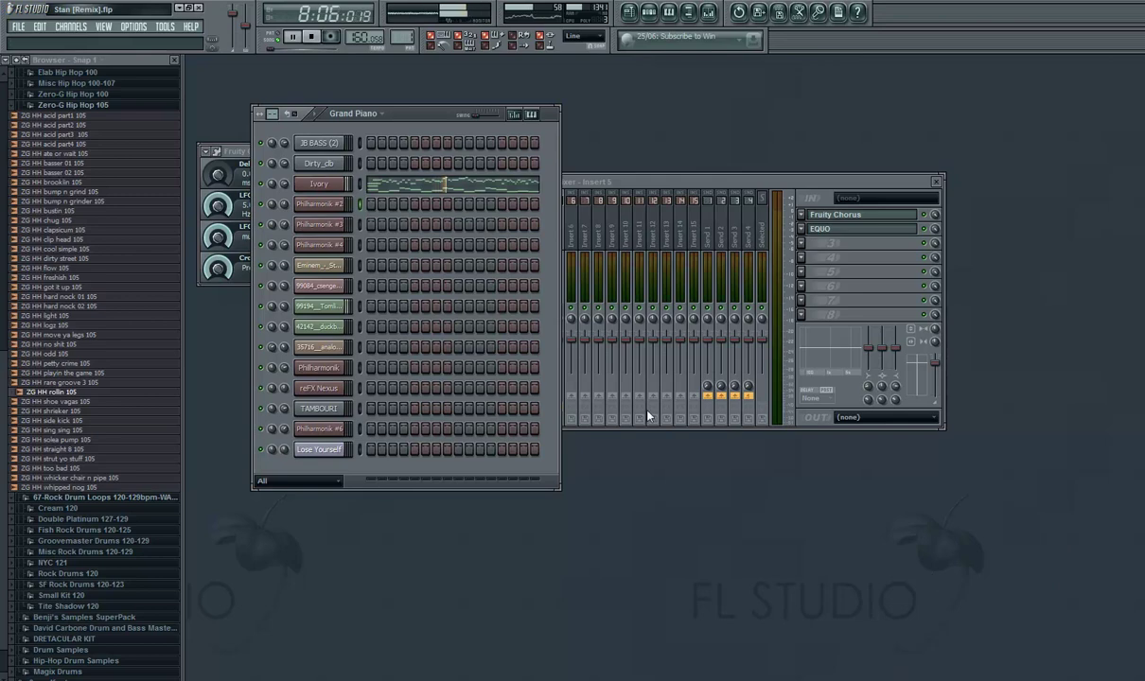
Inspect the Ivory channel's grand piano plugin, then close its window and look over the channel's preview keyboard
{"action": "right_click", "coordinate": [343, 186]}
{"action": "left_click", "coordinate": [326, 186]}
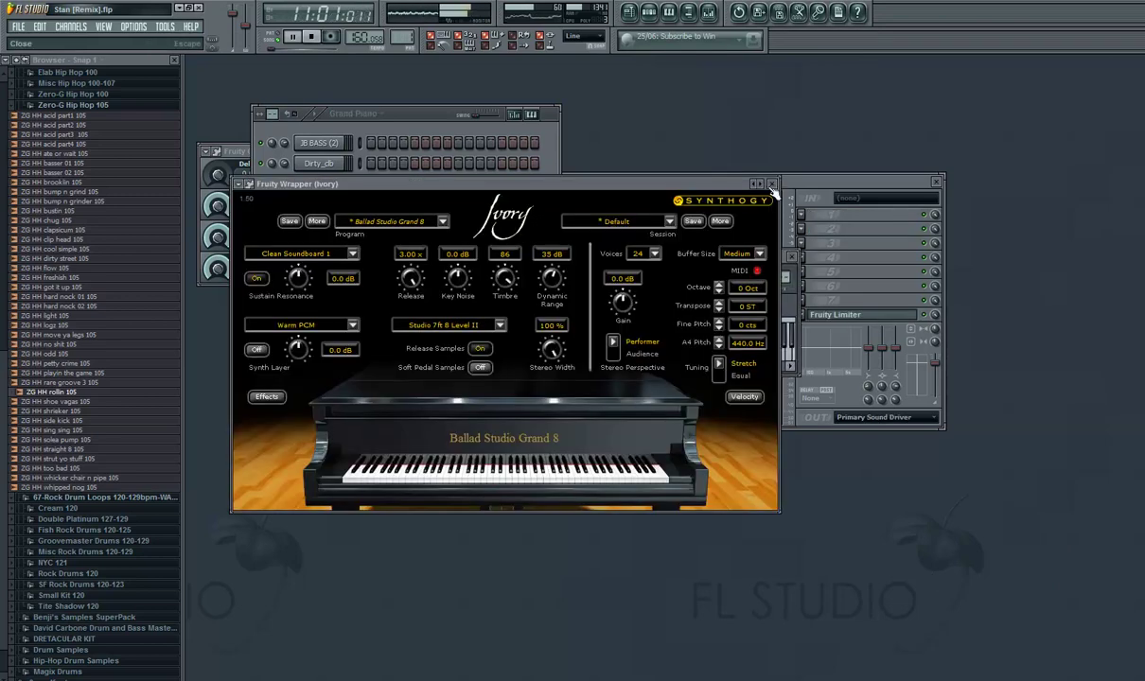
{"action": "left_click", "coordinate": [730, 180]}
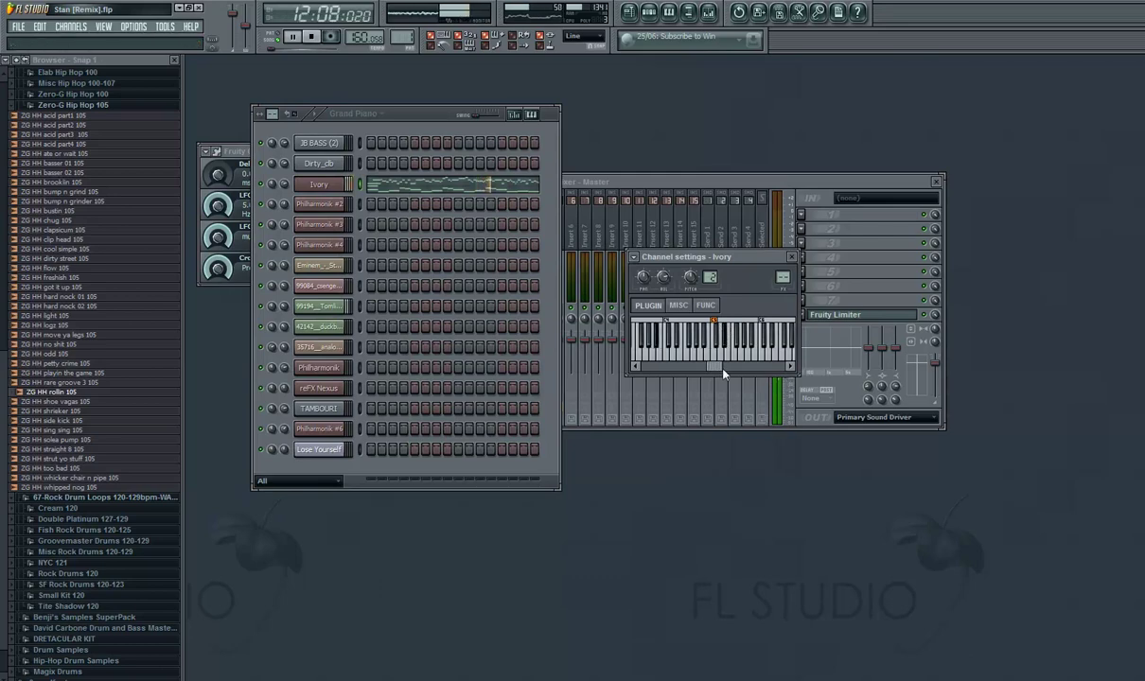
{"action": "left_click_drag", "start_coordinate": [723, 373], "coordinate": [705, 371]}
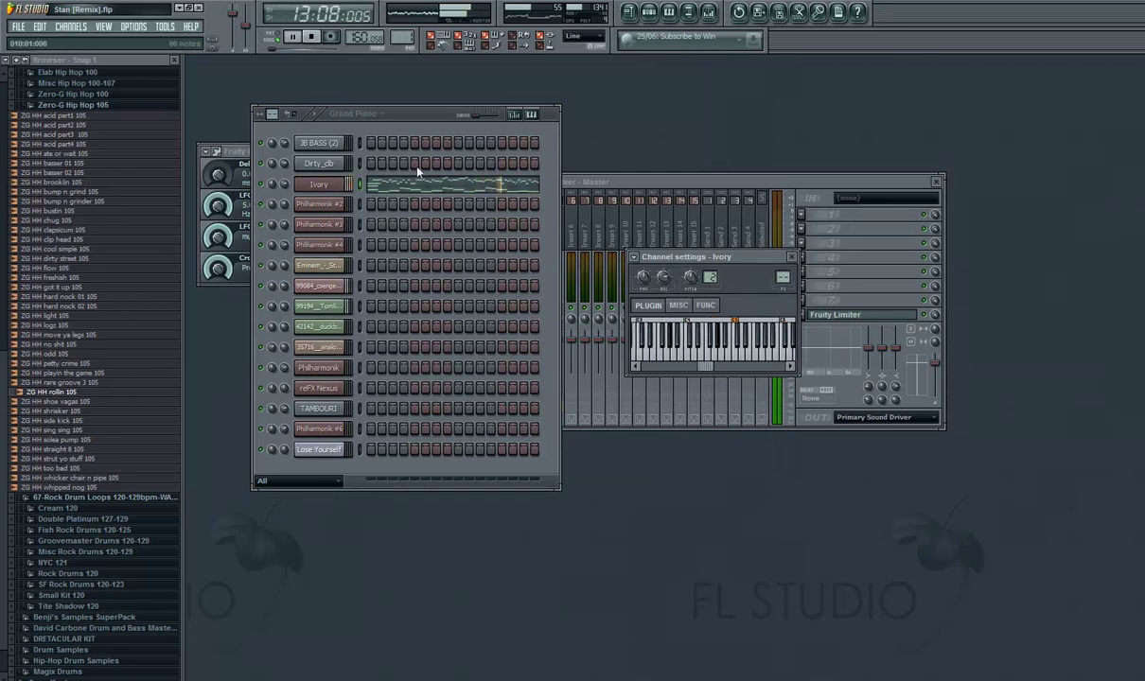
Review the Ivory notes of the Grand Piano pattern in the piano roll through to the end, then close it
{"action": "right_click", "coordinate": [339, 185]}
{"action": "left_click", "coordinate": [374, 187]}
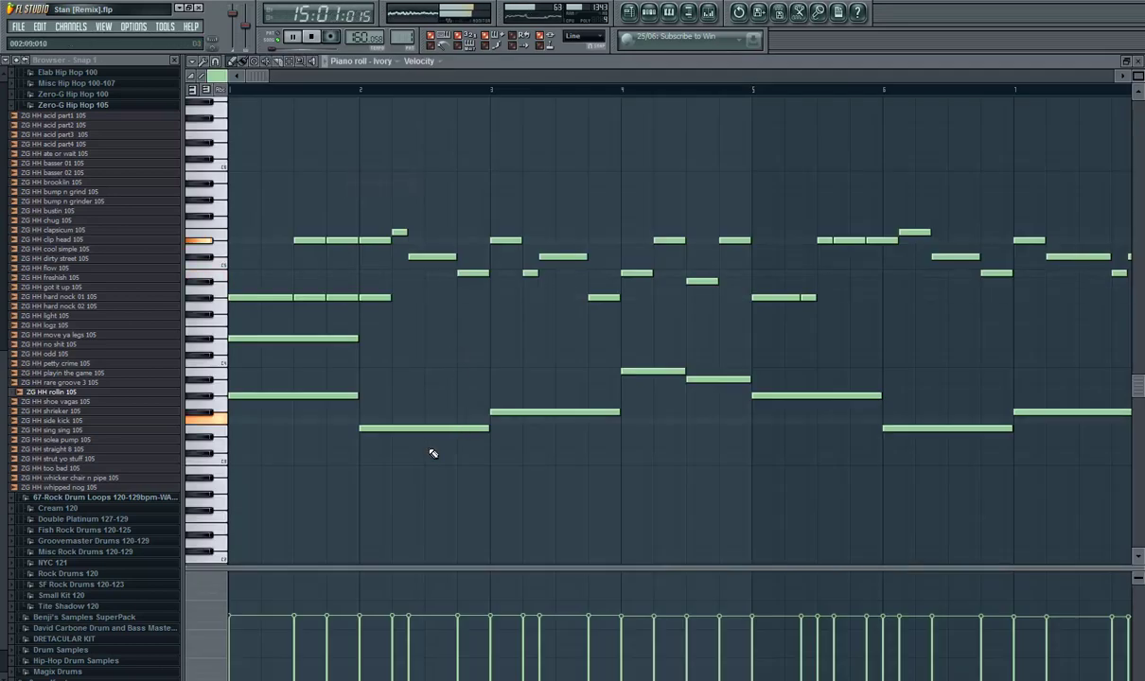
{"action": "left_click_drag", "start_coordinate": [254, 80], "coordinate": [799, 89]}
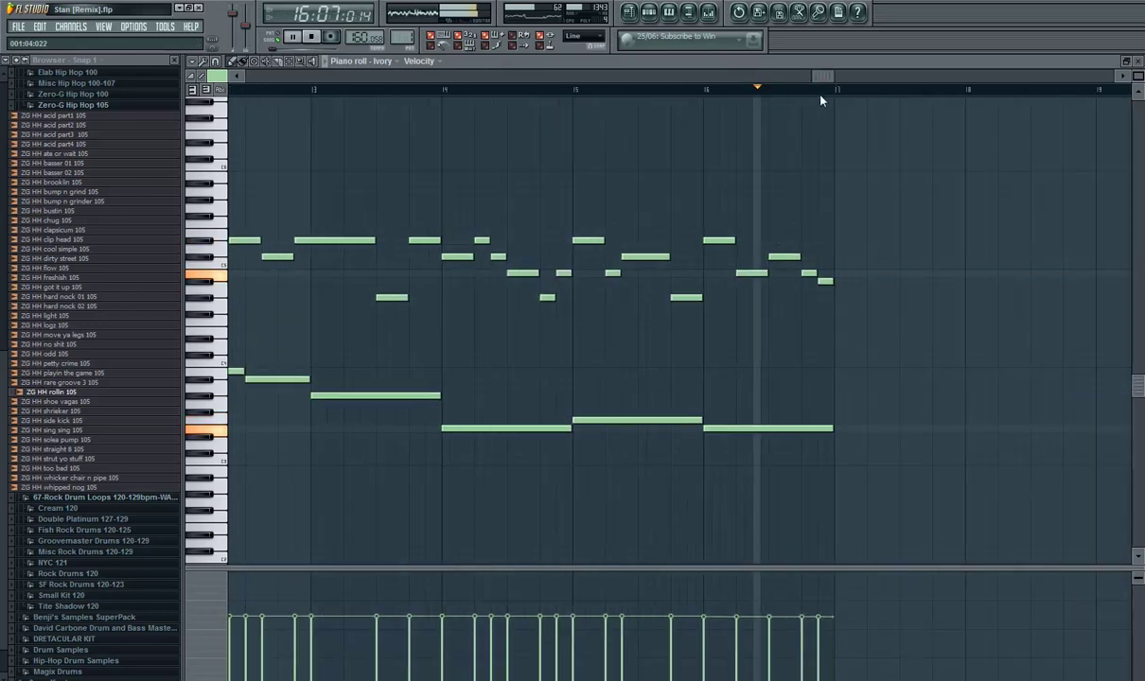
{"action": "left_click", "coordinate": [1138, 62]}
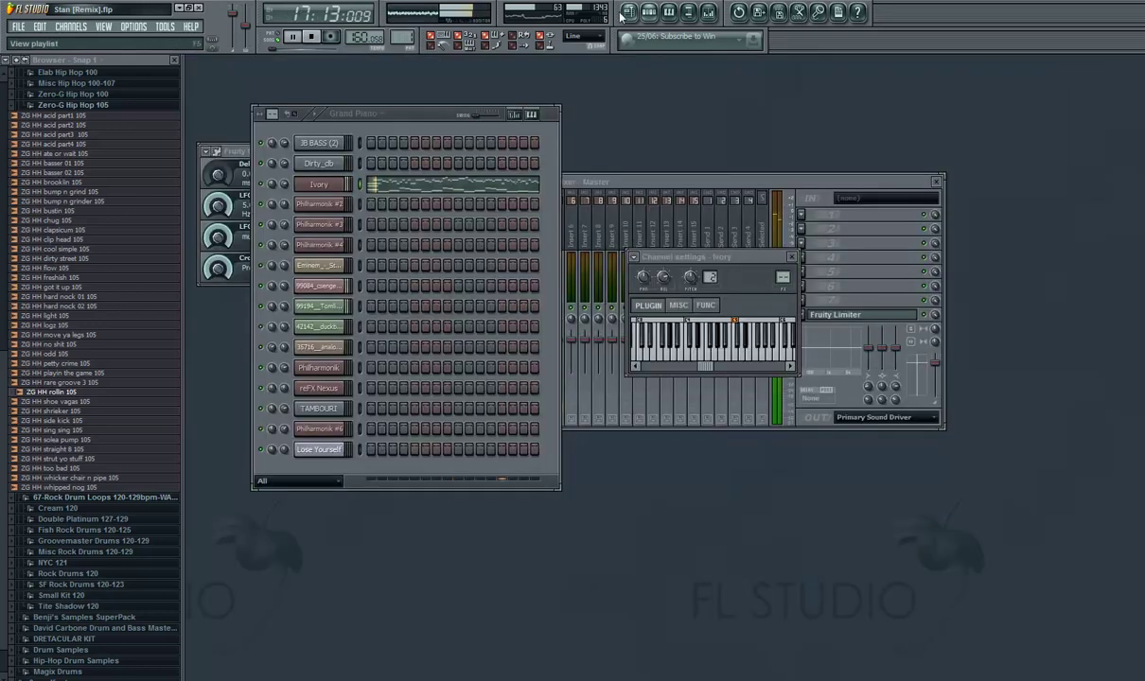
Select the Drums pattern in the playlist and show its kick and snare steps in the step sequencer
{"action": "left_click", "coordinate": [630, 13]}
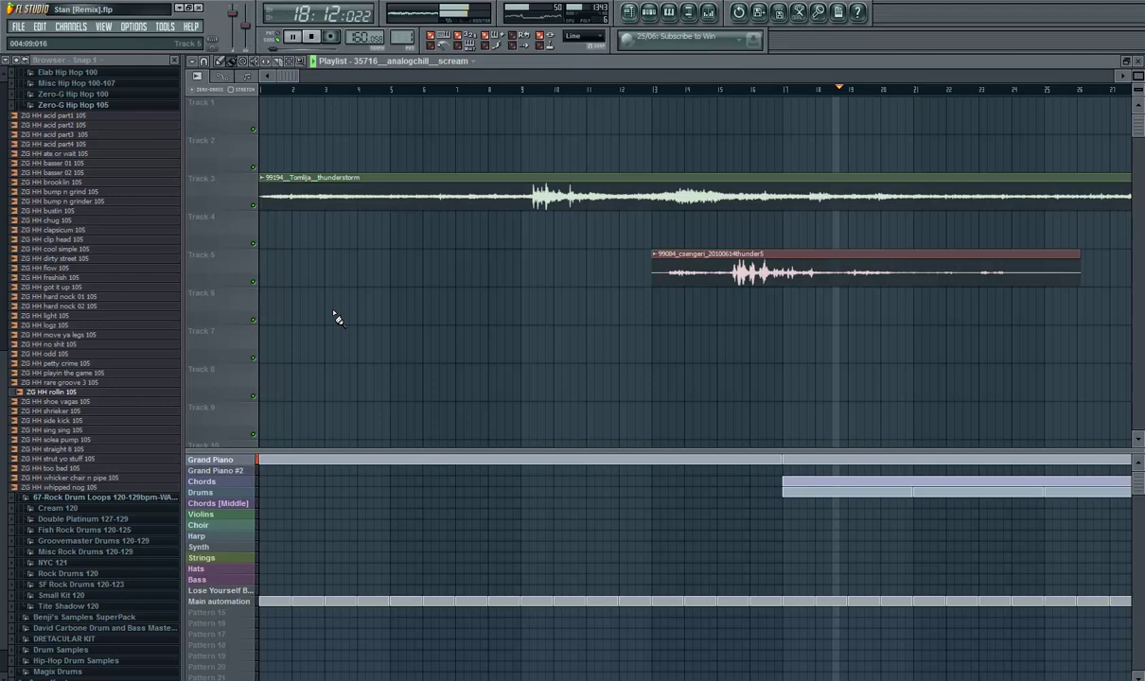
{"action": "left_click", "coordinate": [225, 491]}
{"action": "left_click", "coordinate": [1139, 61]}
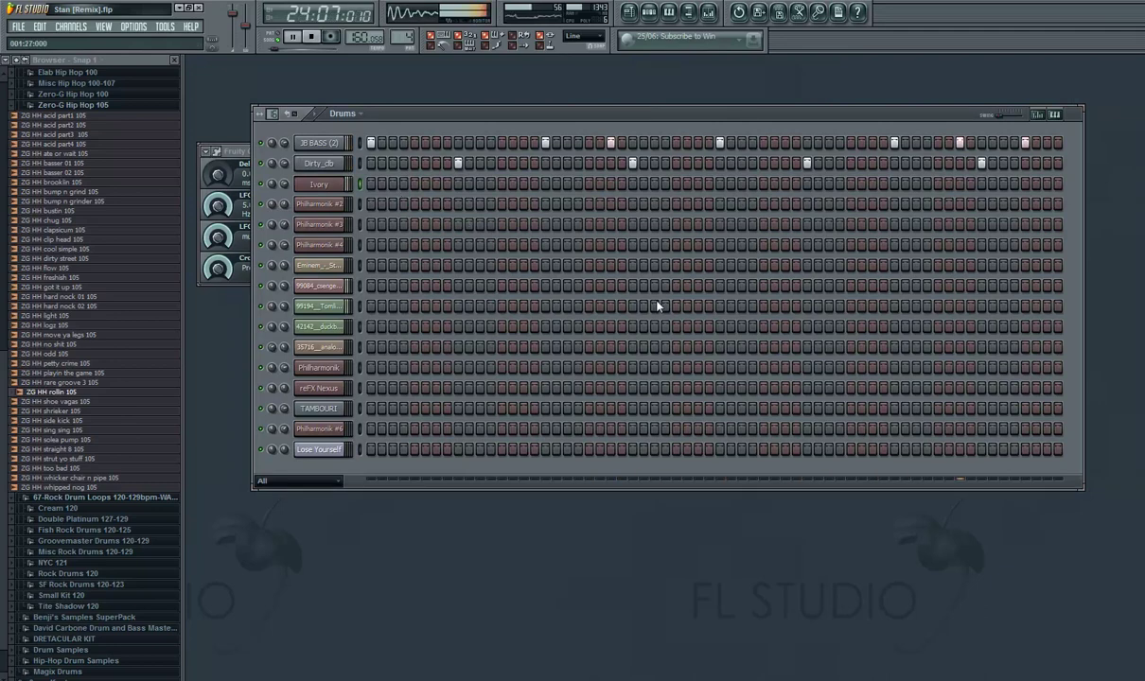
Select the Chords pattern in the playlist and review its Ivory chord notes in the piano roll
{"action": "left_click", "coordinate": [628, 13]}
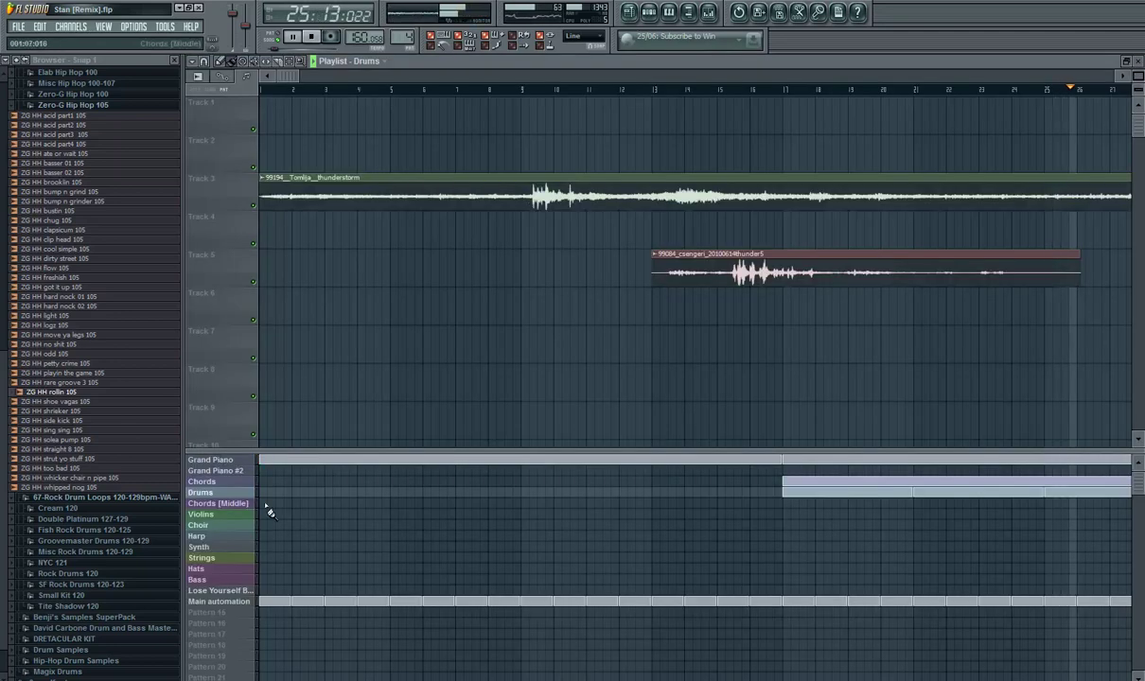
{"action": "left_click", "coordinate": [1137, 60]}
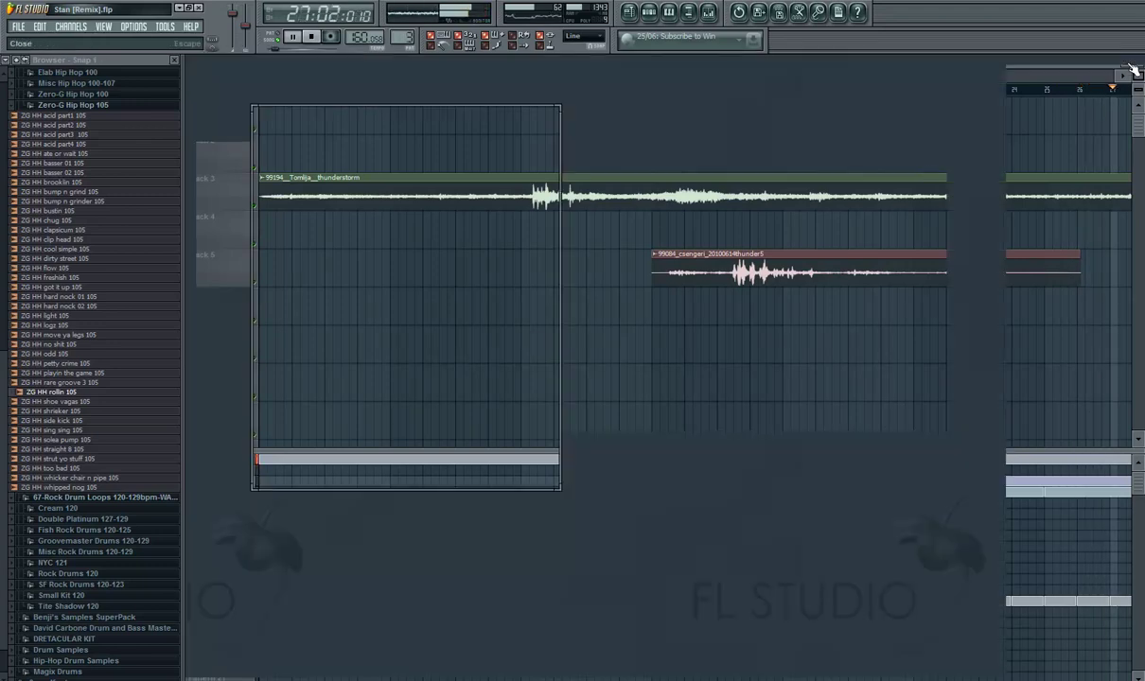
{"action": "right_click", "coordinate": [337, 187]}
{"action": "left_click", "coordinate": [364, 186]}
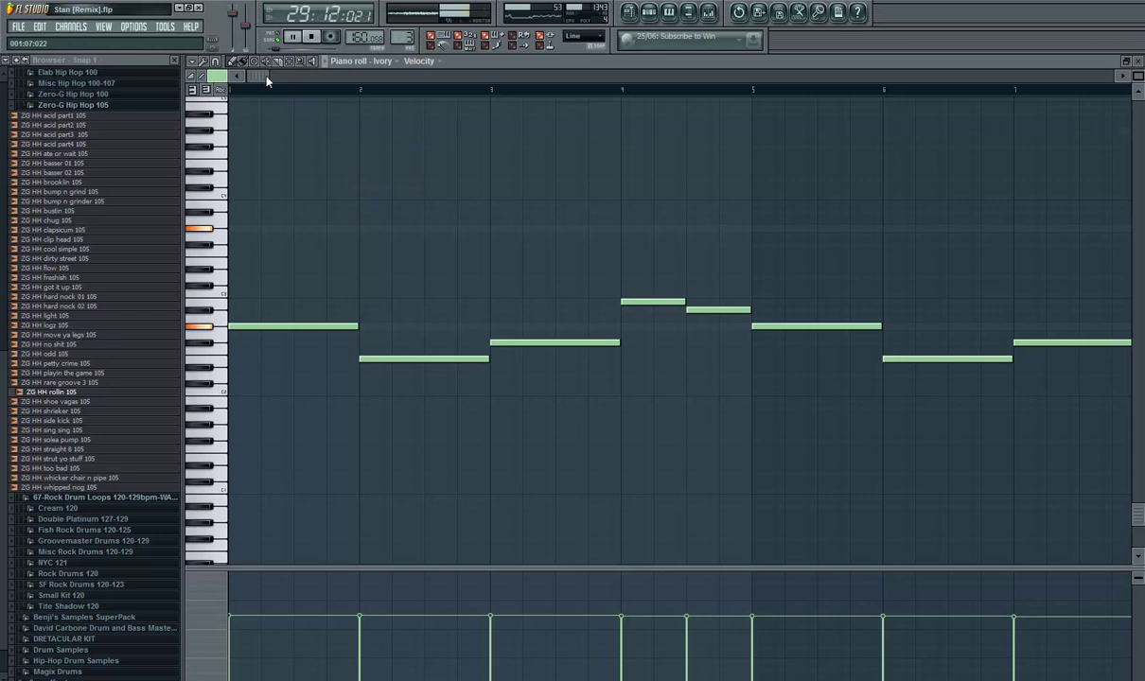
{"action": "left_click_drag", "start_coordinate": [258, 79], "coordinate": [707, 79]}
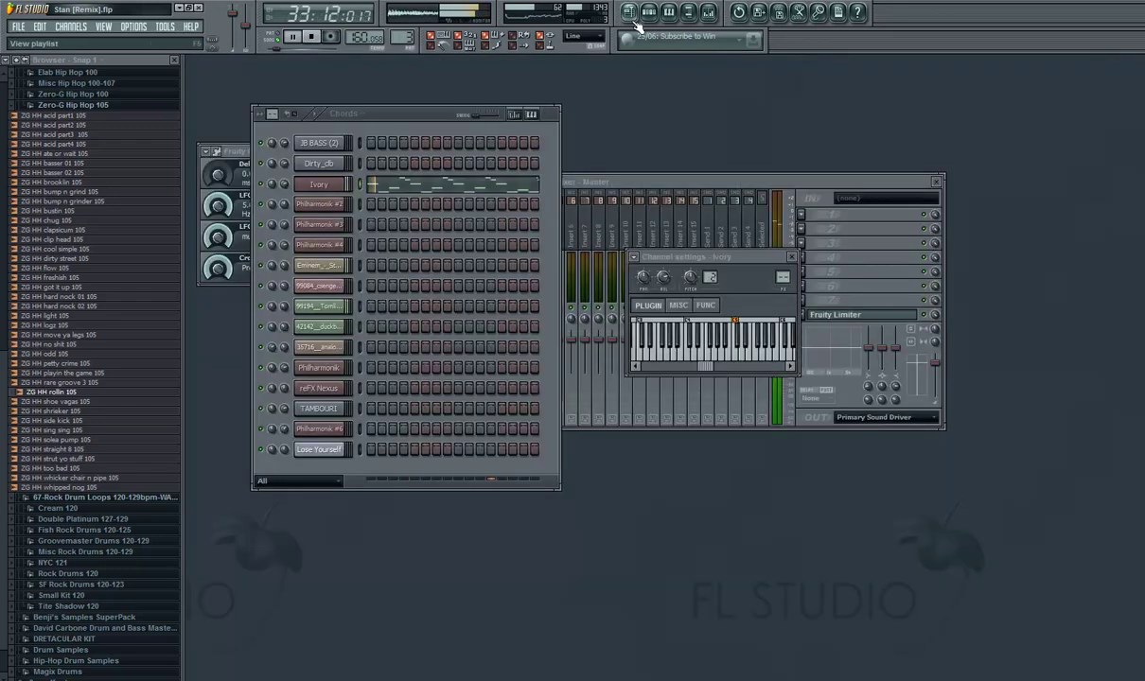
Return to the playlist and inspect the channel settings of the Stan acapella clip on Track 8, then close them
{"action": "left_click", "coordinate": [636, 25]}
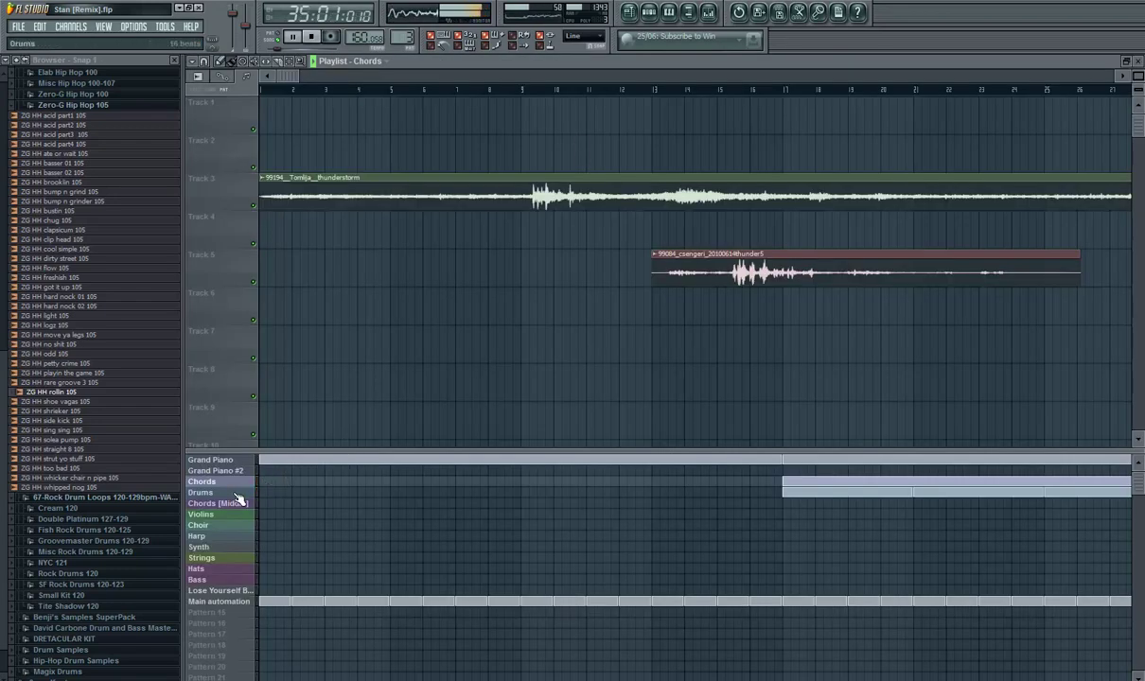
{"action": "left_click_drag", "start_coordinate": [297, 74], "coordinate": [412, 78]}
{"action": "double_click", "coordinate": [440, 376]}
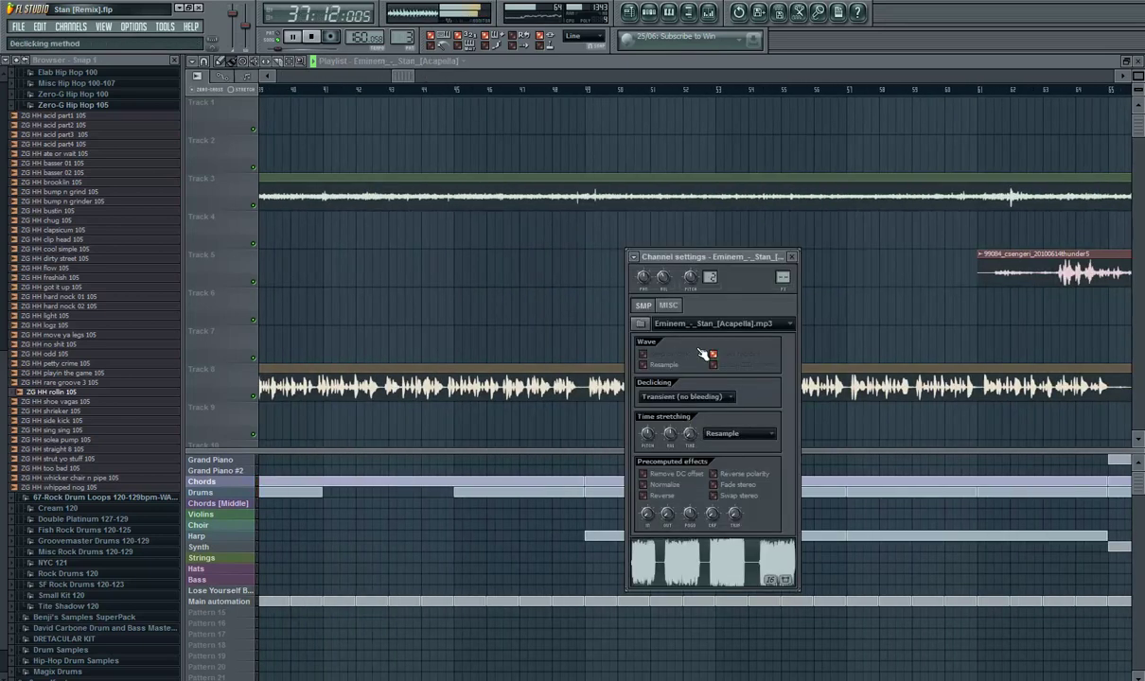
{"action": "left_click", "coordinate": [793, 259]}
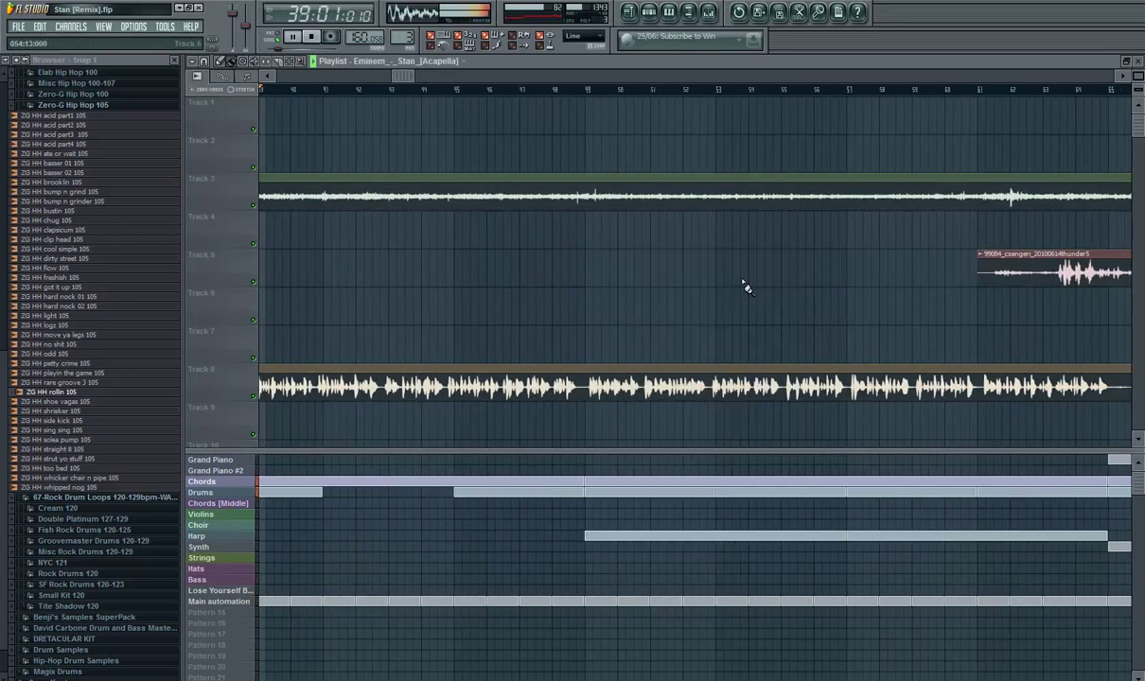
Select the Harp pattern in the playlist and review its Philharmonik #3 melody in the piano roll
{"action": "left_click", "coordinate": [213, 536]}
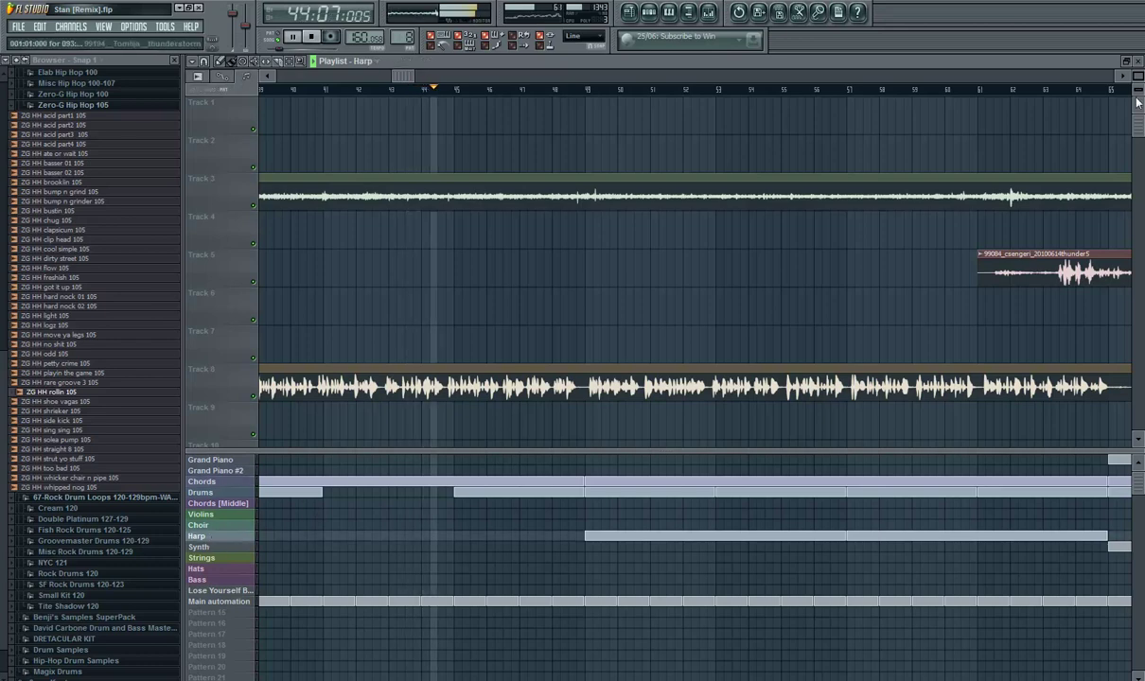
{"action": "left_click", "coordinate": [1137, 61]}
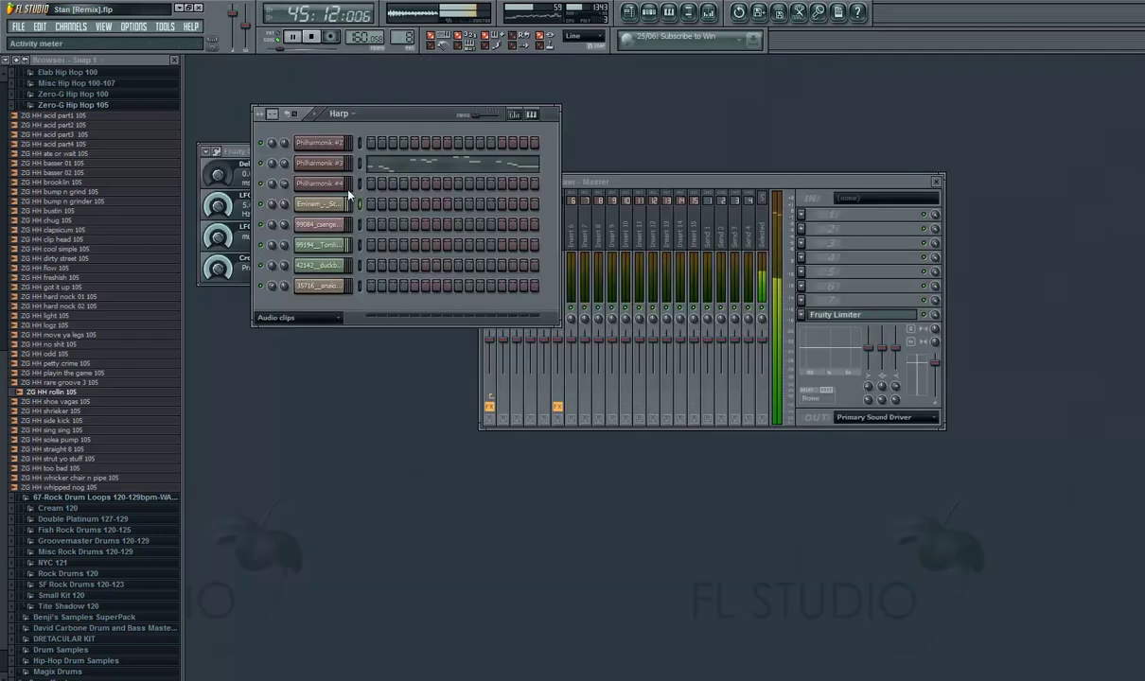
{"action": "right_click", "coordinate": [347, 161]}
{"action": "left_click", "coordinate": [379, 164]}
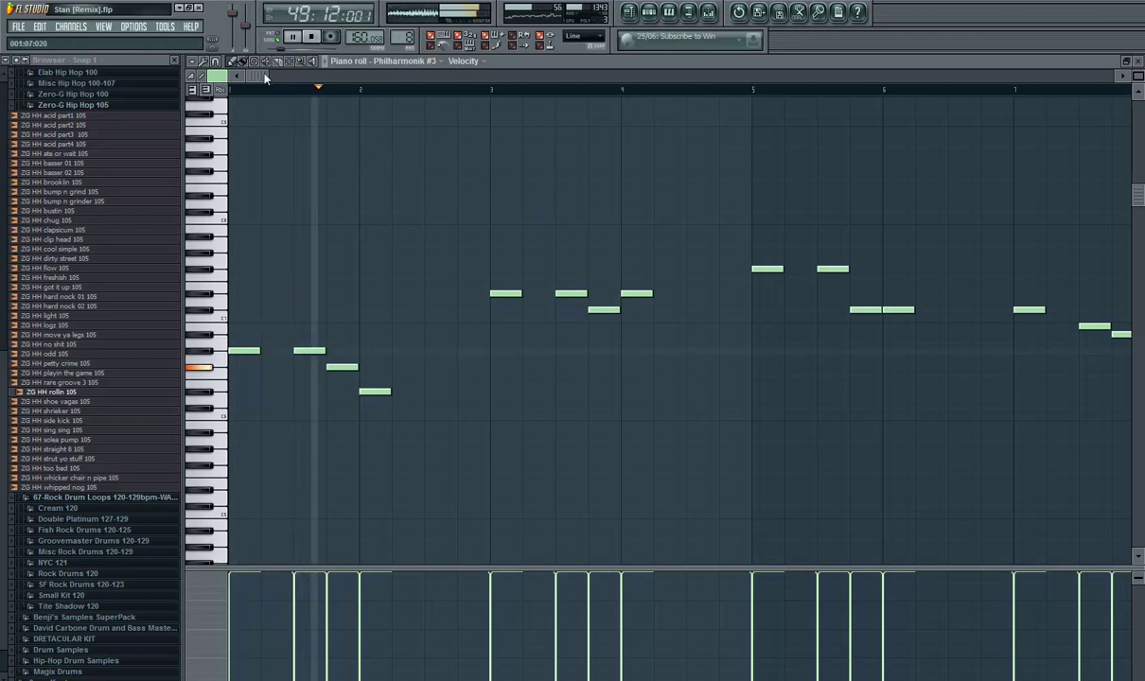
{"action": "left_click_drag", "start_coordinate": [265, 77], "coordinate": [617, 82]}
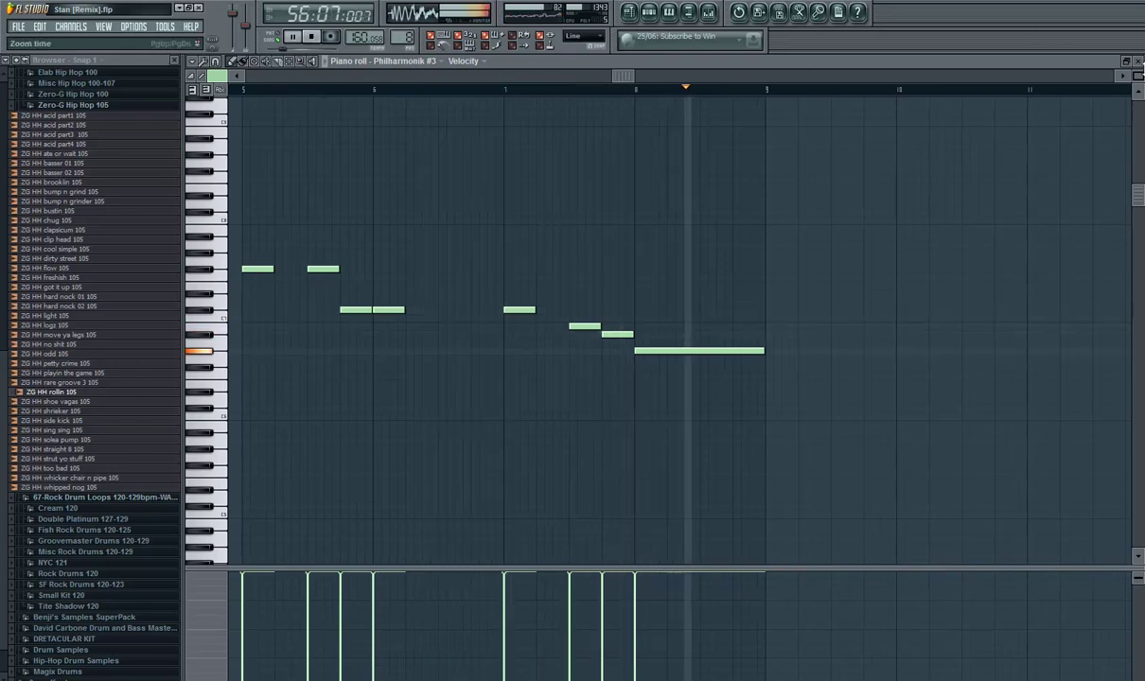
{"action": "left_click", "coordinate": [1139, 60]}
Select the Synth pattern in the playlist and inspect its reFX Nexus plugin preset and preview keyboard
{"action": "left_click", "coordinate": [629, 12]}
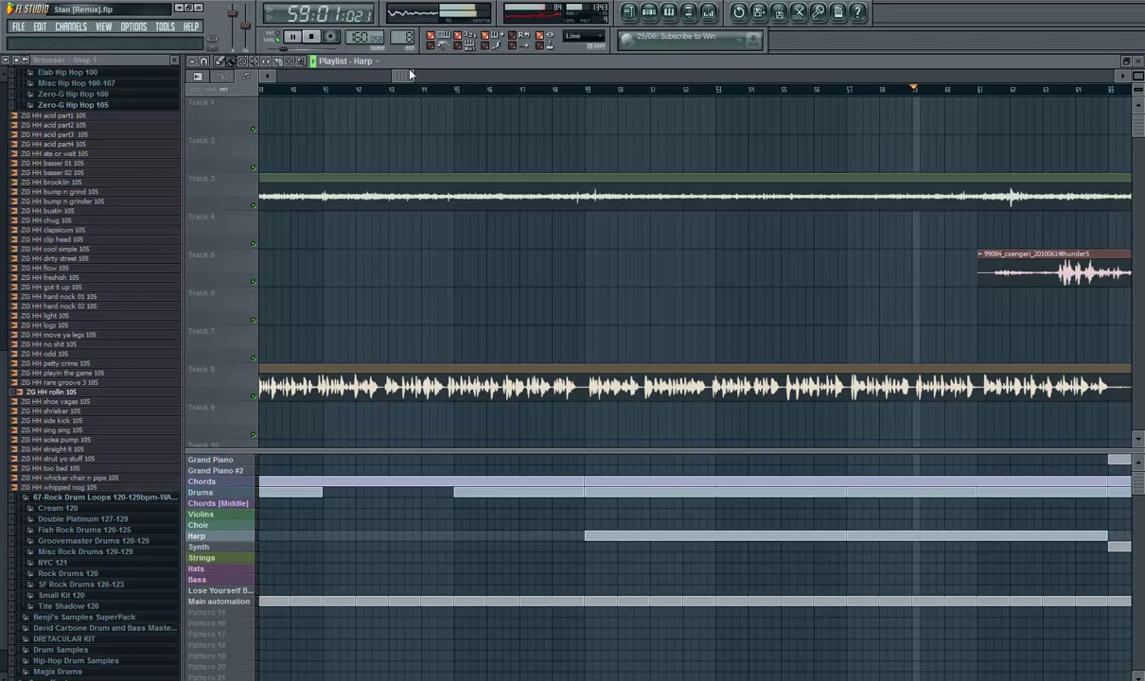
{"action": "left_click_drag", "start_coordinate": [409, 76], "coordinate": [478, 78]}
{"action": "left_click", "coordinate": [225, 548]}
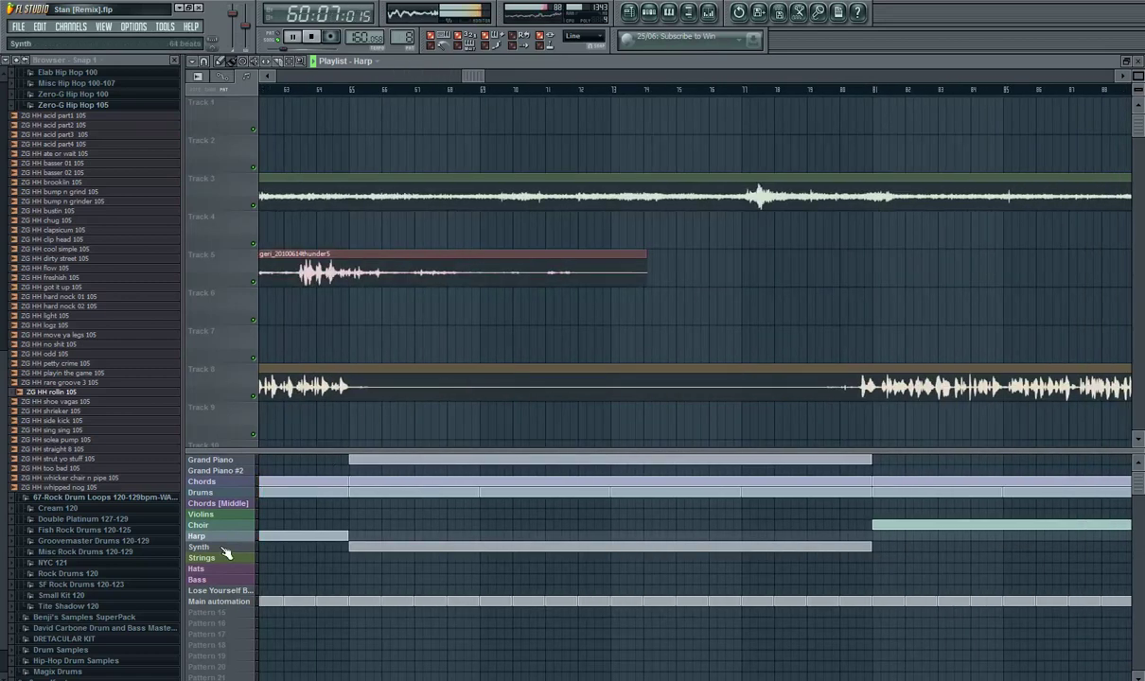
{"action": "left_click", "coordinate": [1137, 61]}
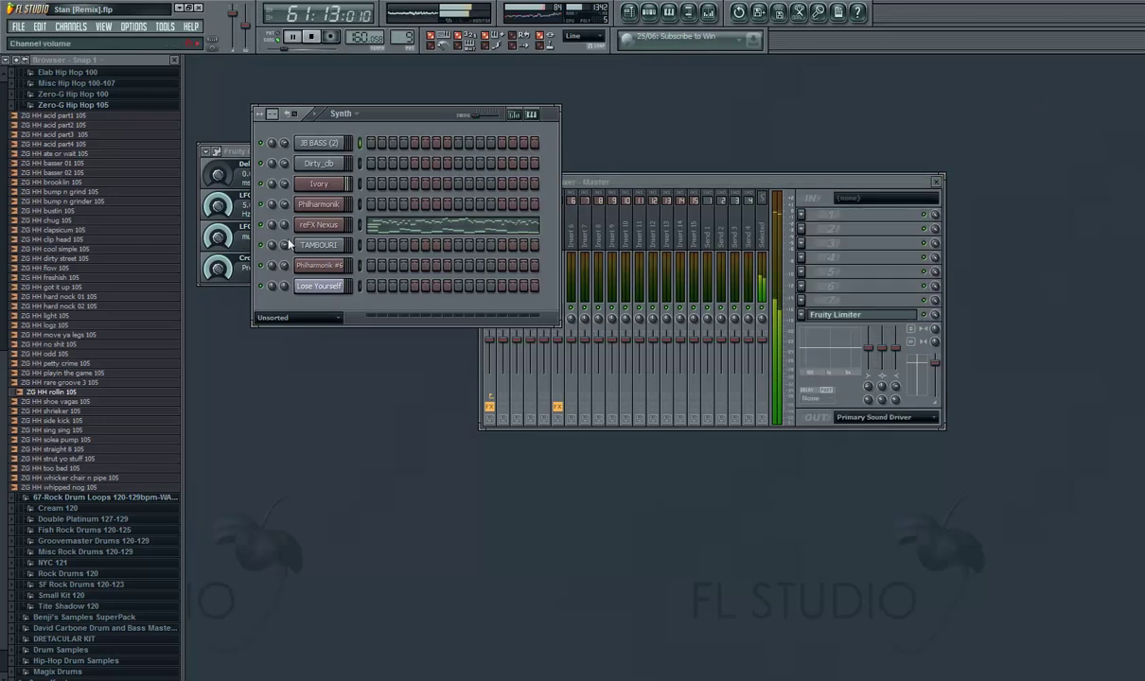
{"action": "left_click", "coordinate": [318, 225]}
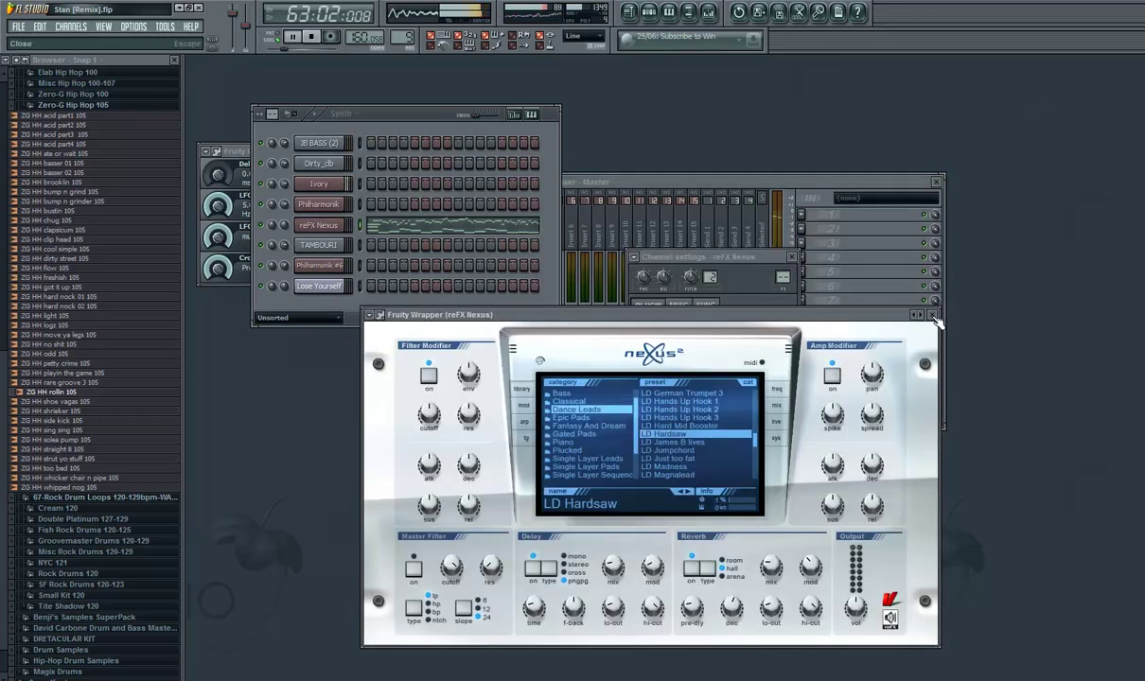
{"action": "left_click", "coordinate": [934, 316]}
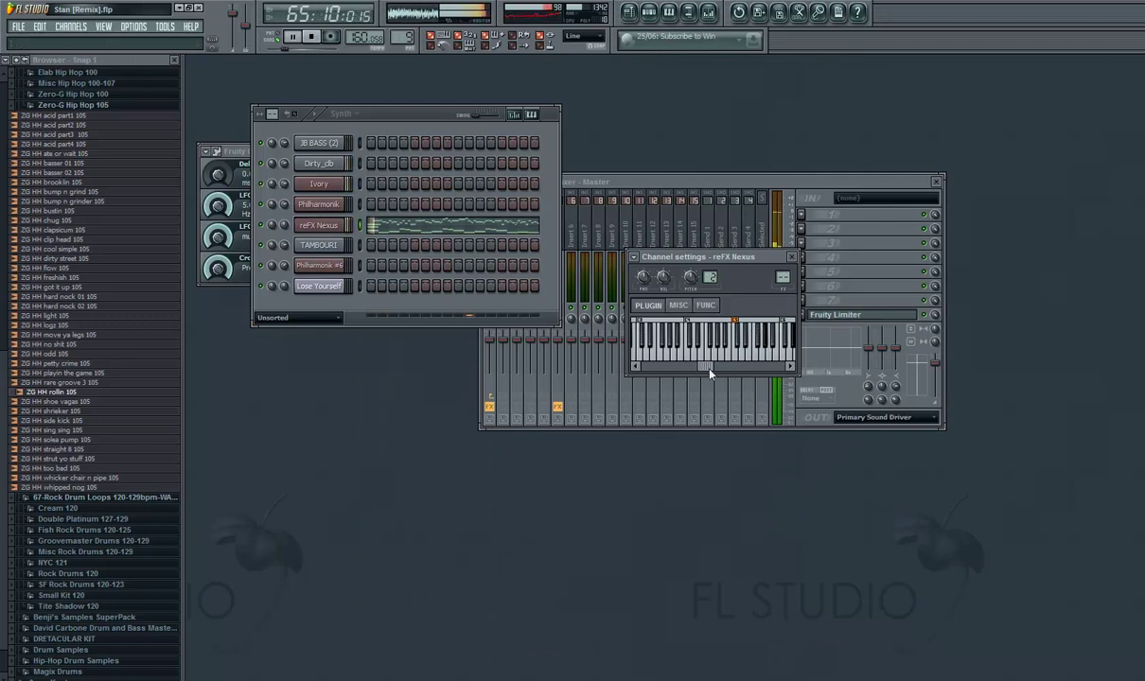
{"action": "left_click_drag", "start_coordinate": [705, 367], "coordinate": [744, 371]}
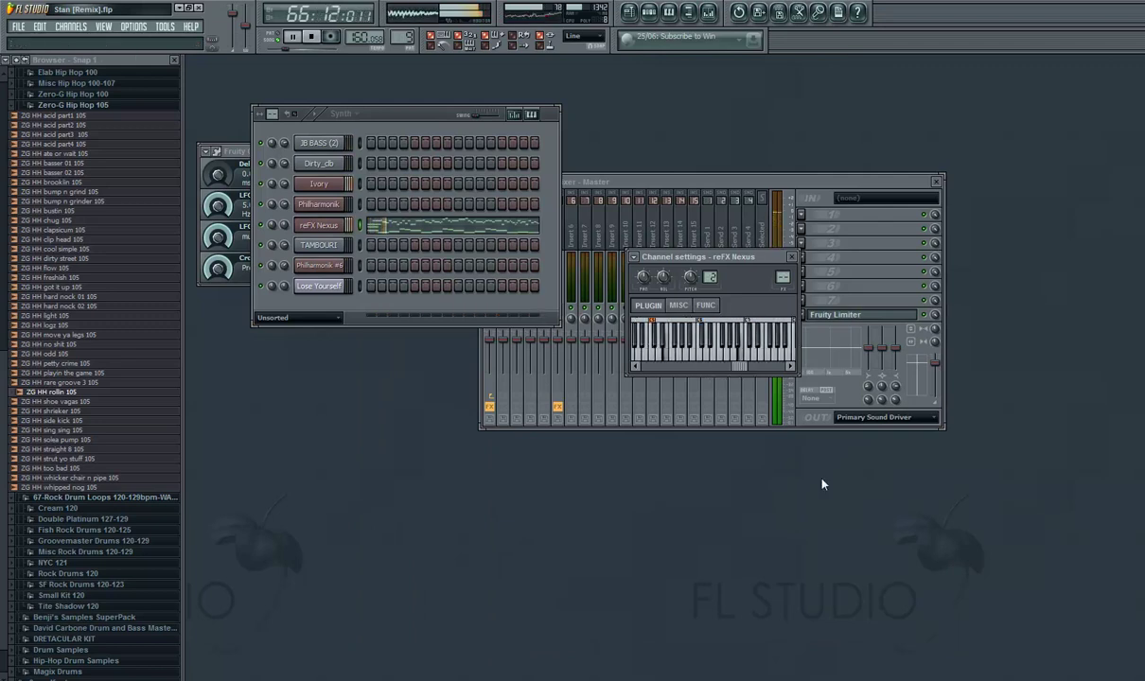
Review the reFX Nexus notes of the Synth pattern in the piano roll, then close it
{"action": "right_click", "coordinate": [332, 234]}
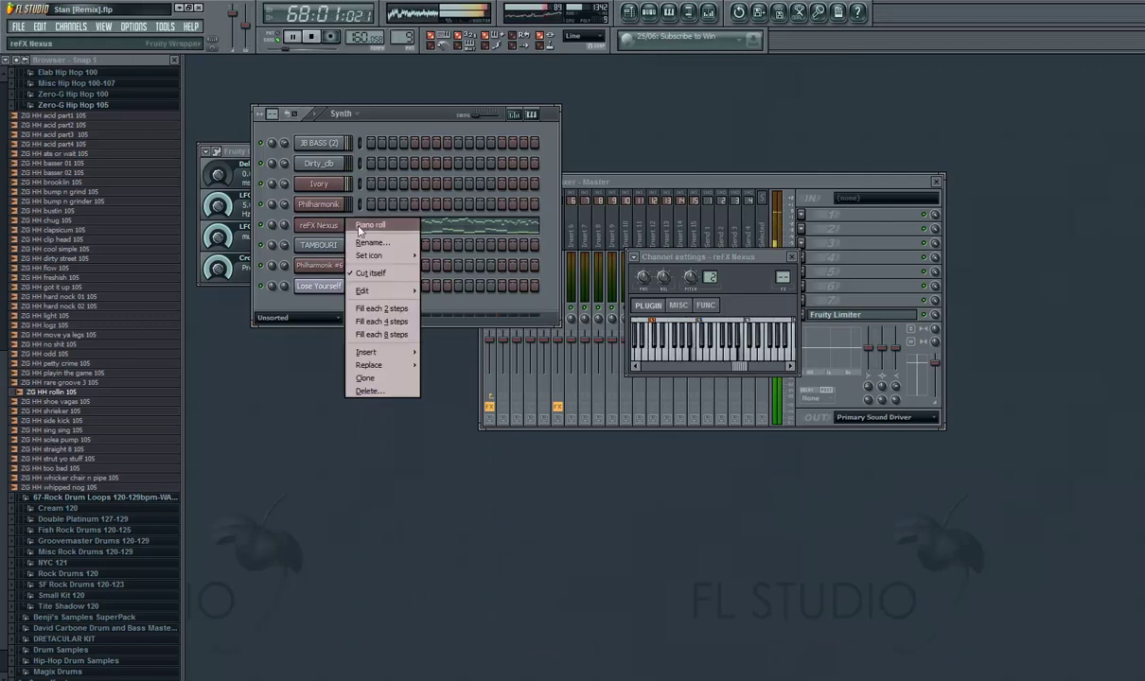
{"action": "left_click", "coordinate": [360, 212]}
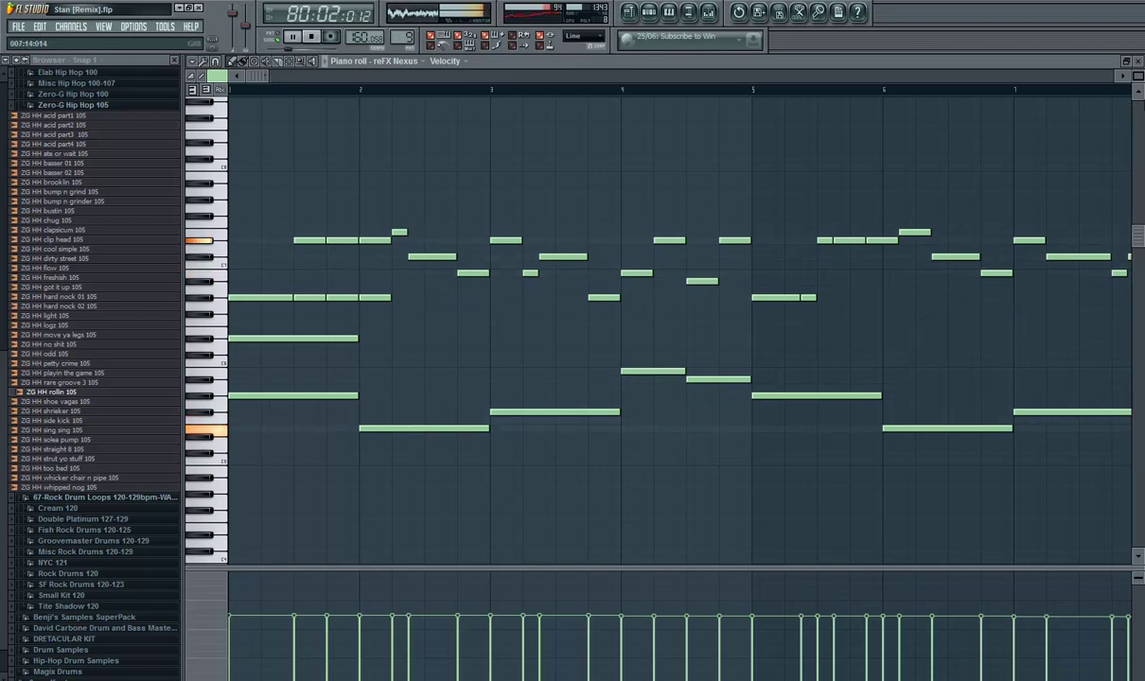
{"action": "left_click", "coordinate": [1138, 61]}
Select the Choir pattern in the playlist and show its Philharmonik #2 channel and plugin
{"action": "left_click", "coordinate": [640, 13]}
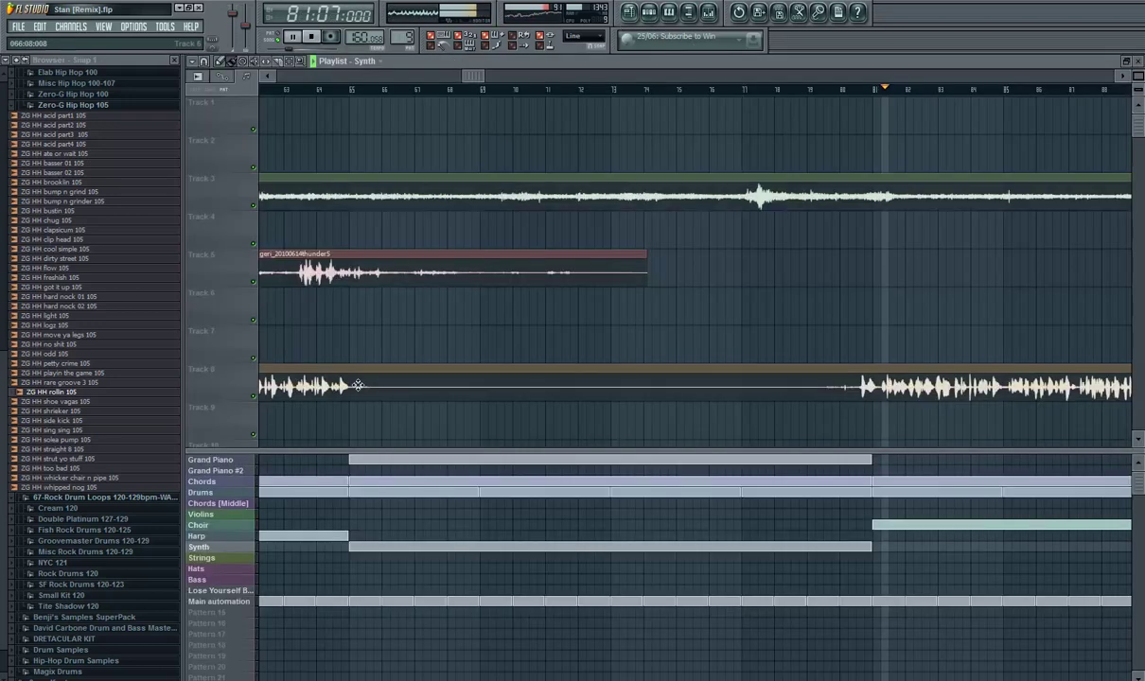
{"action": "left_click", "coordinate": [241, 536]}
{"action": "left_click", "coordinate": [245, 528]}
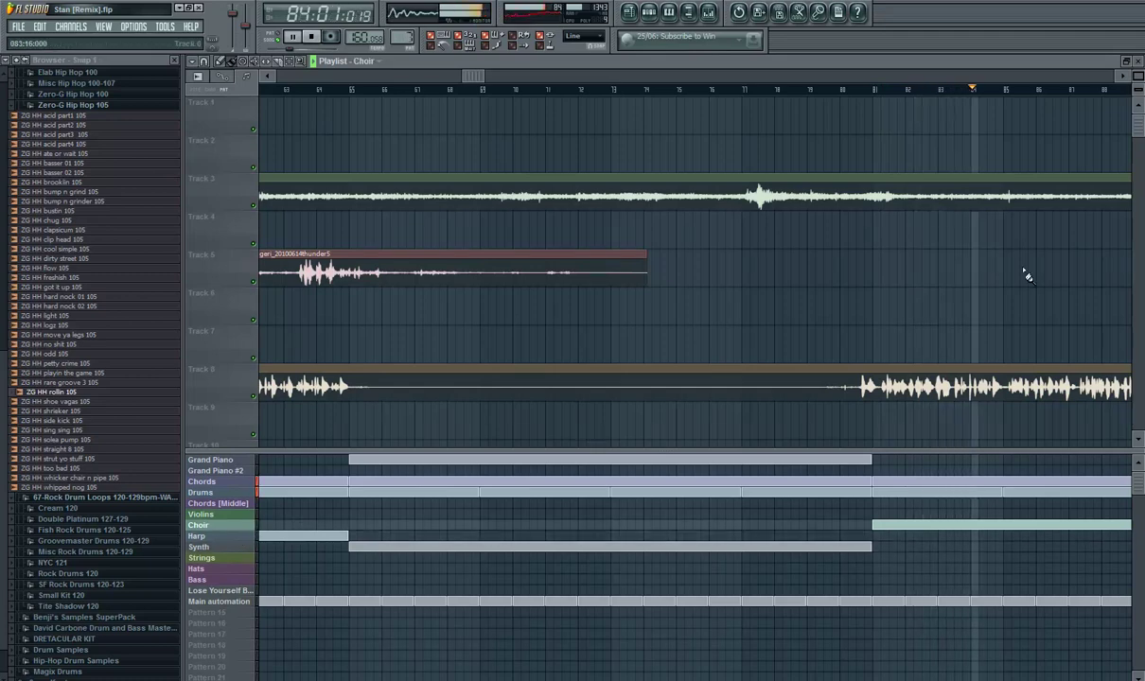
{"action": "key", "text": "F5"}
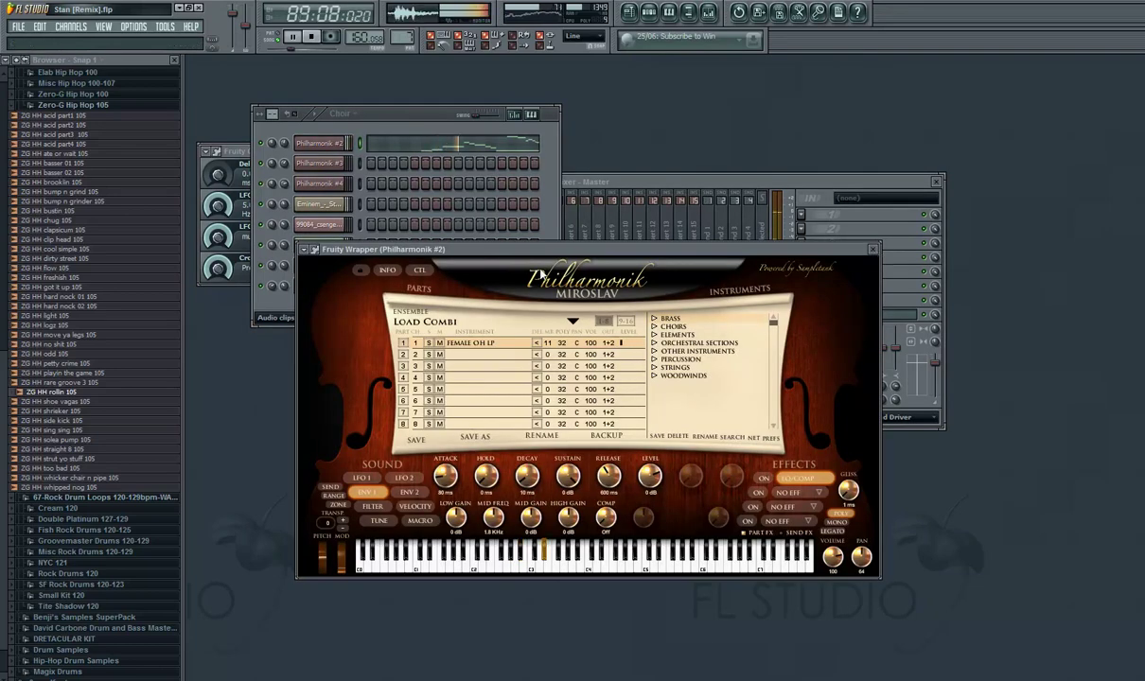
Review the Philharmonik #2 choir notes in the piano roll through to the end, then close it
{"action": "right_click", "coordinate": [333, 144]}
{"action": "left_click", "coordinate": [379, 143]}
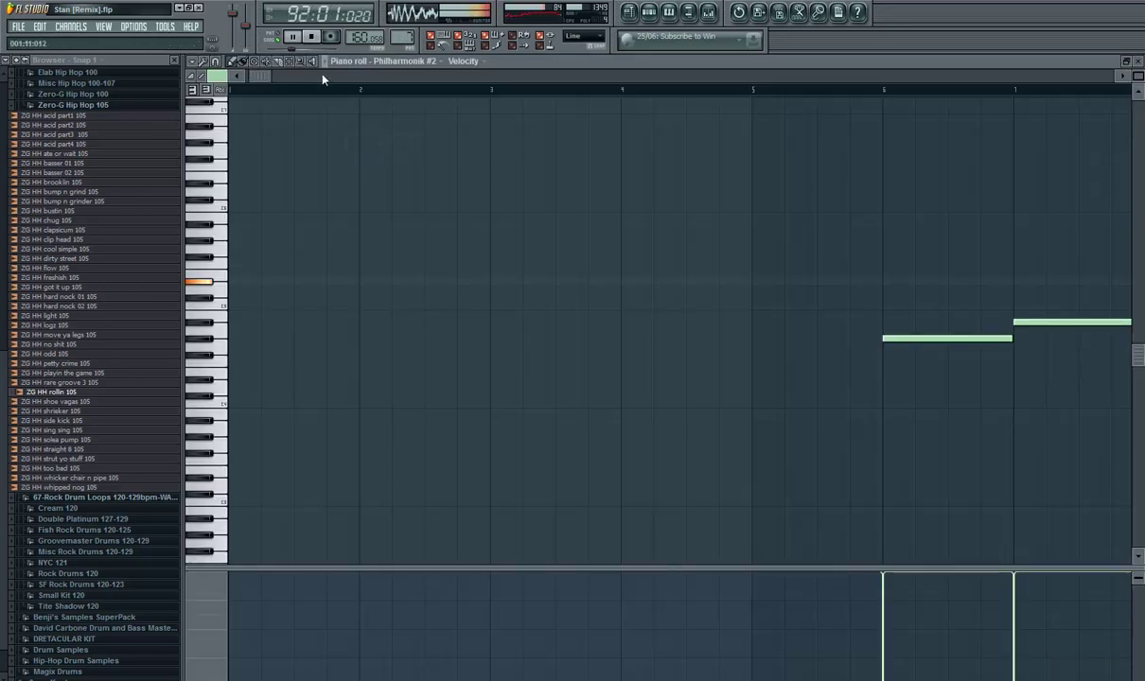
{"action": "left_click_drag", "start_coordinate": [321, 79], "coordinate": [823, 77]}
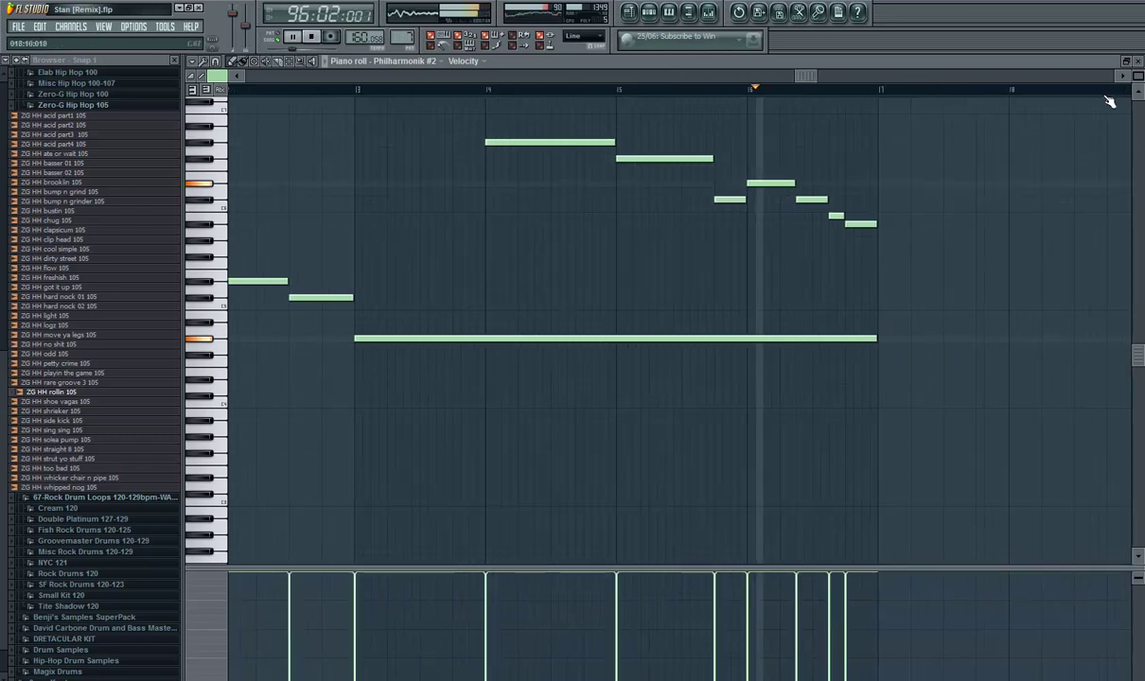
{"action": "left_click", "coordinate": [1137, 61]}
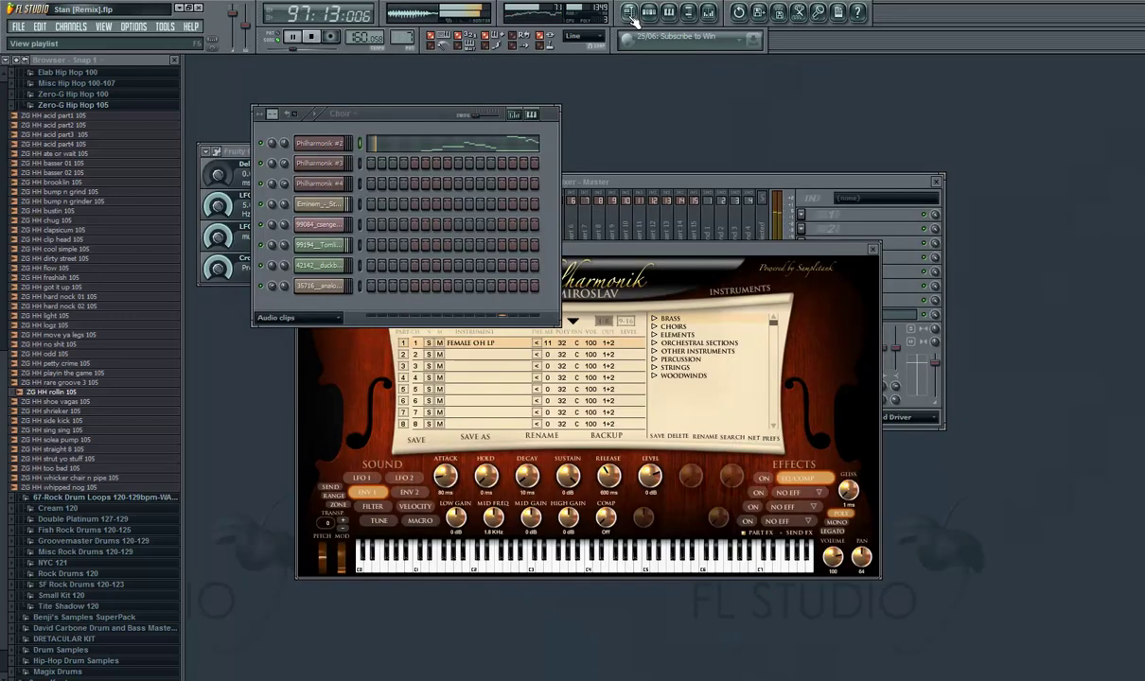
Select the Lose Yourself Background pattern in the playlist, inspect its Lose Yourself channel's Slicex plugin, and close the plugin and mixer
{"action": "left_click", "coordinate": [630, 13]}
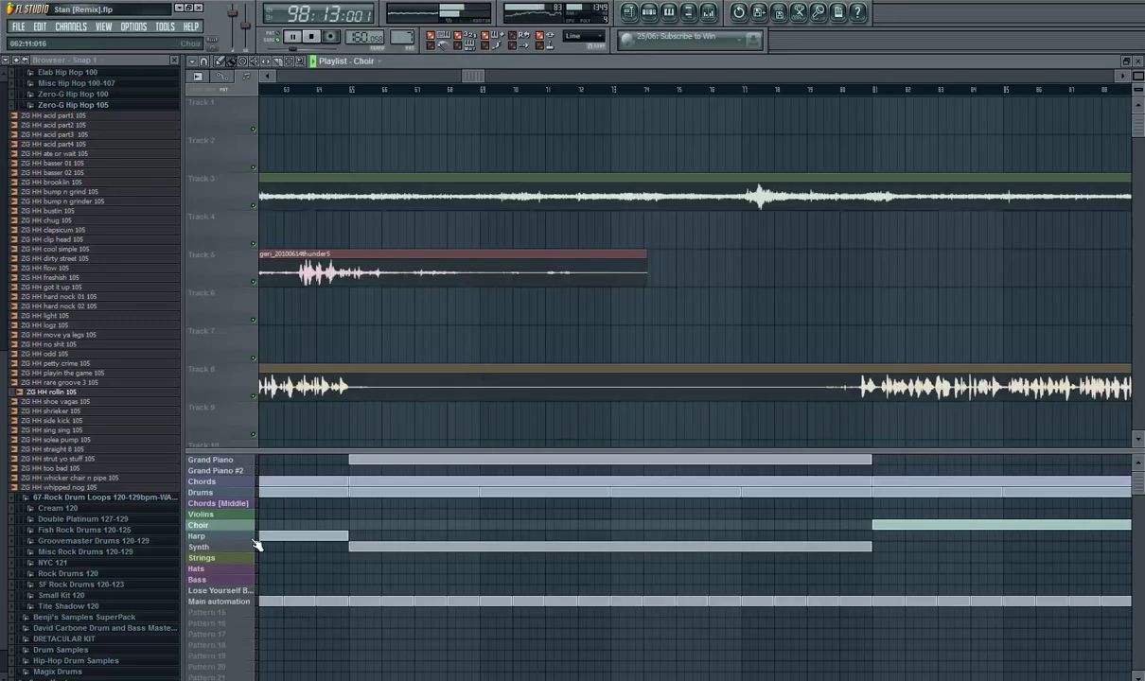
{"action": "left_click_drag", "start_coordinate": [468, 76], "coordinate": [564, 92]}
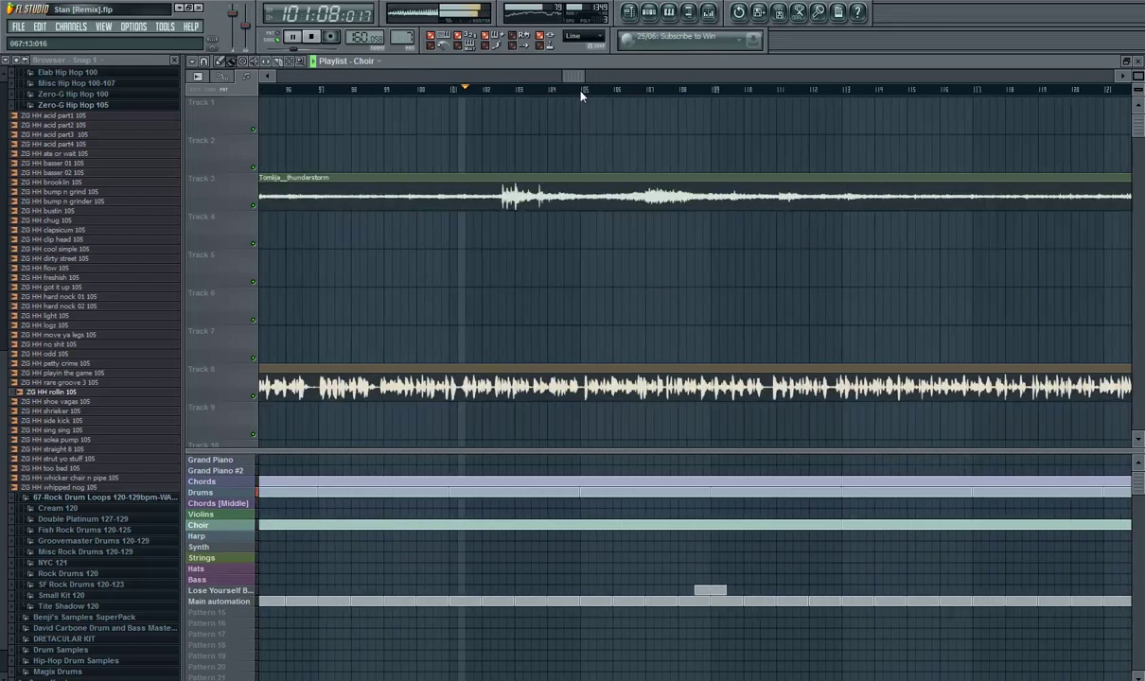
{"action": "left_click", "coordinate": [241, 591]}
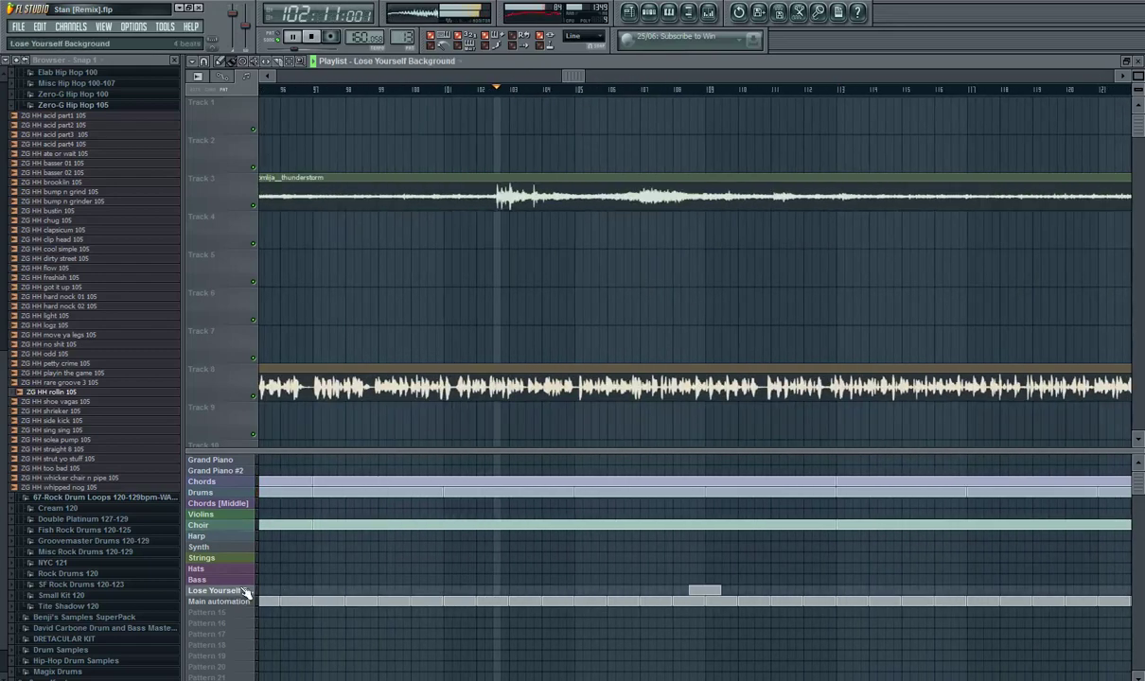
{"action": "left_click", "coordinate": [1137, 62]}
{"action": "left_click", "coordinate": [331, 292]}
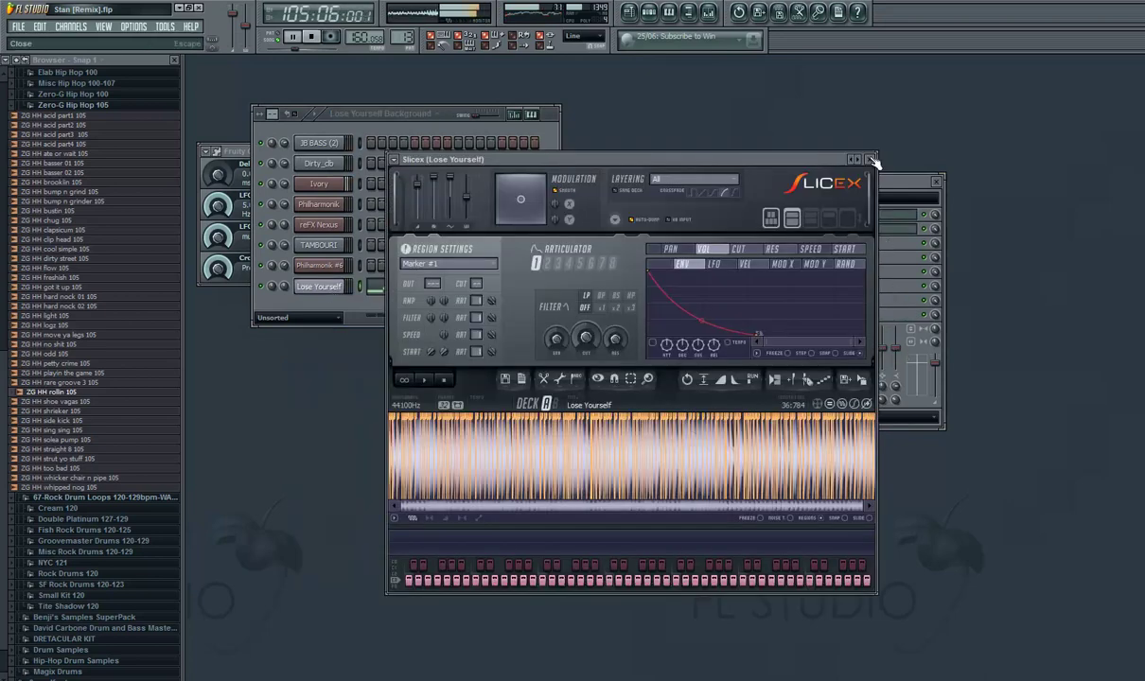
{"action": "left_click", "coordinate": [873, 160]}
{"action": "left_click", "coordinate": [937, 183]}
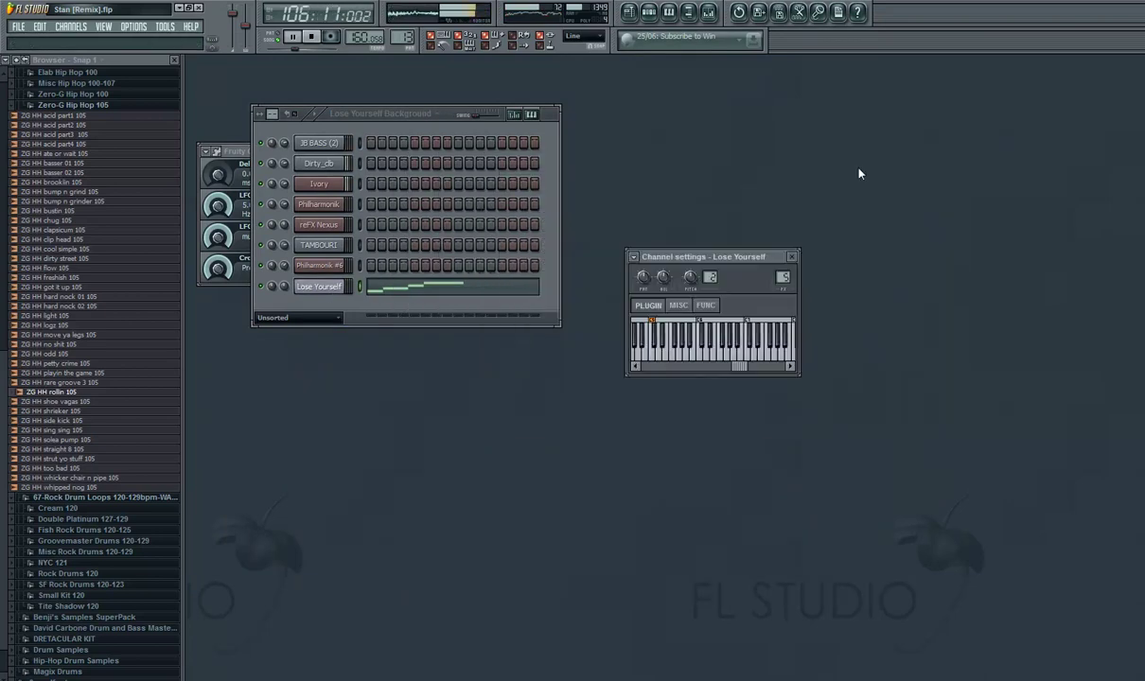
Return to the playlist and inspect the channel settings of the thunderstorm audio clip on Track 3, then close them
{"action": "left_click", "coordinate": [632, 14]}
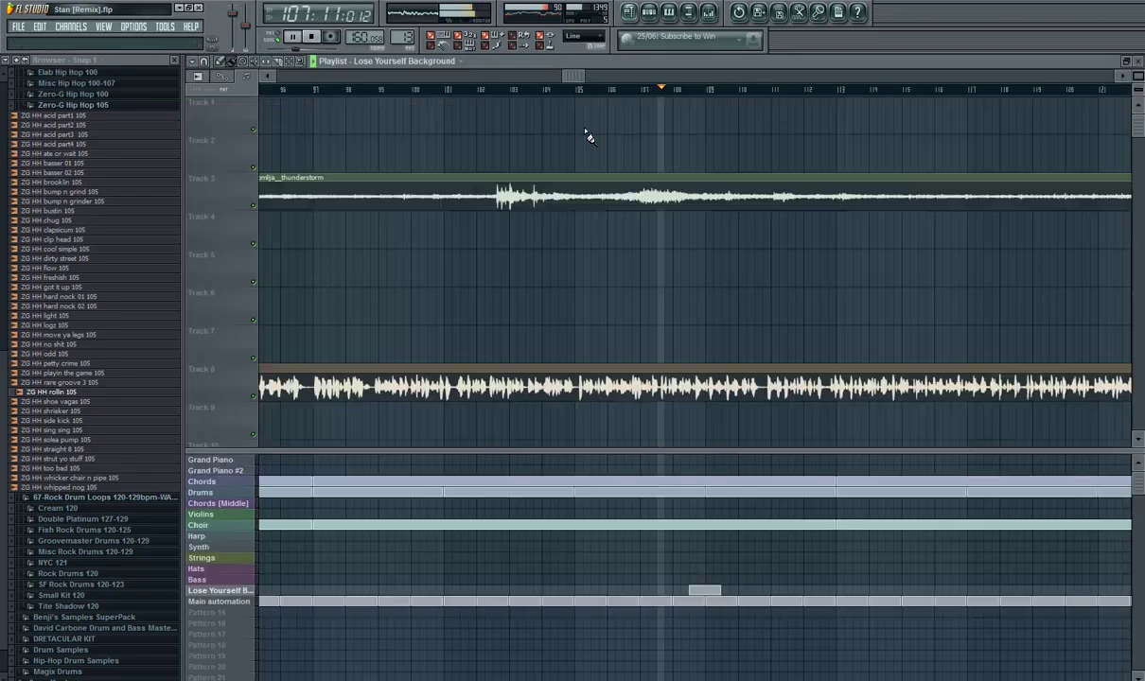
{"action": "mouse_move", "coordinate": [576, 77]}
{"action": "left_mouse_down"}
{"action": "mouse_move", "coordinate": [630, 85]}
{"action": "mouse_move", "coordinate": [577, 84]}
{"action": "mouse_move", "coordinate": [588, 83]}
{"action": "left_mouse_up"}
{"action": "double_click", "coordinate": [524, 199]}
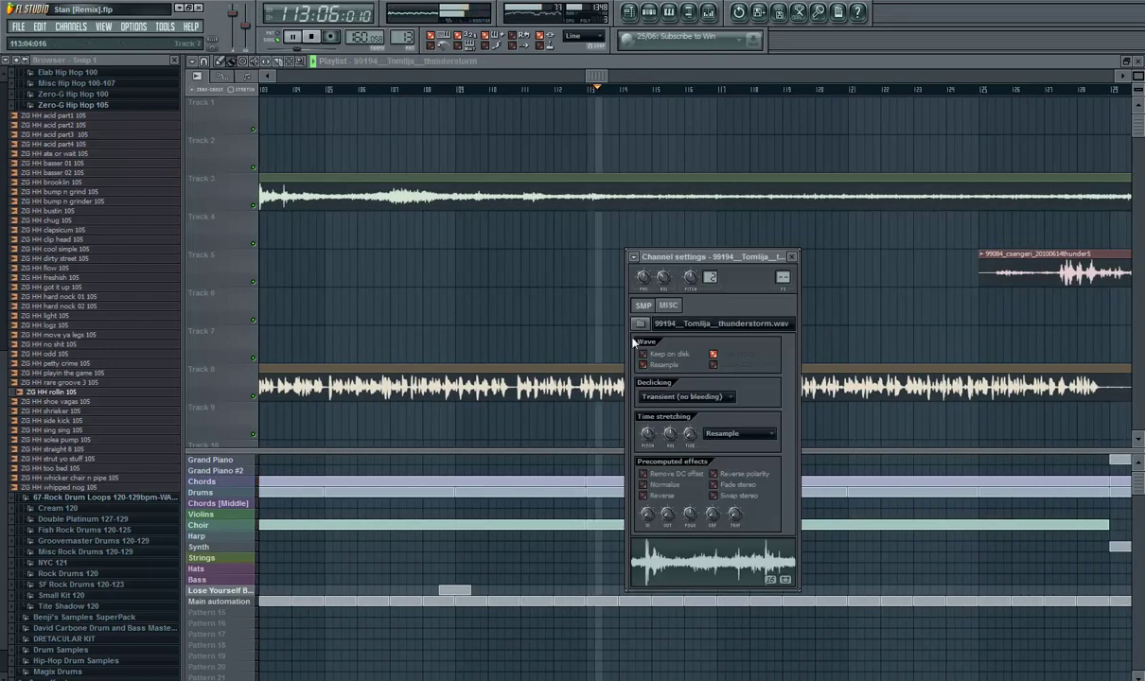
{"action": "left_click", "coordinate": [795, 258]}
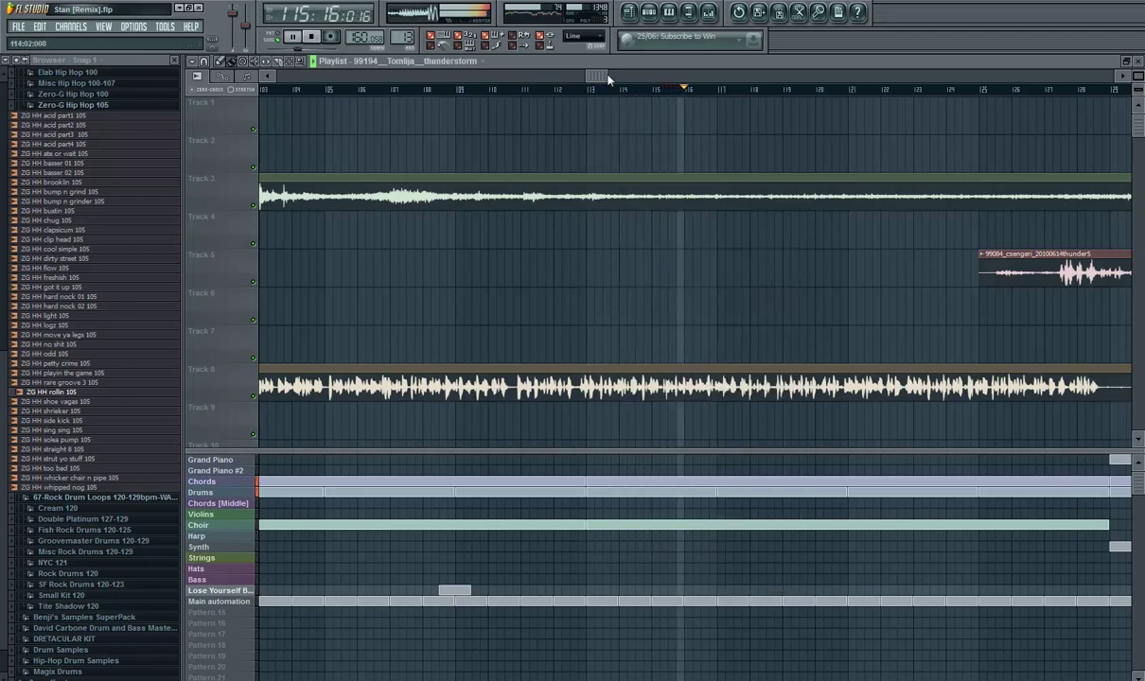
Inspect the channel settings of the thunder5 audio clip on Track 5 near bar 125, then close them
{"action": "left_click_drag", "start_coordinate": [608, 80], "coordinate": [639, 81]}
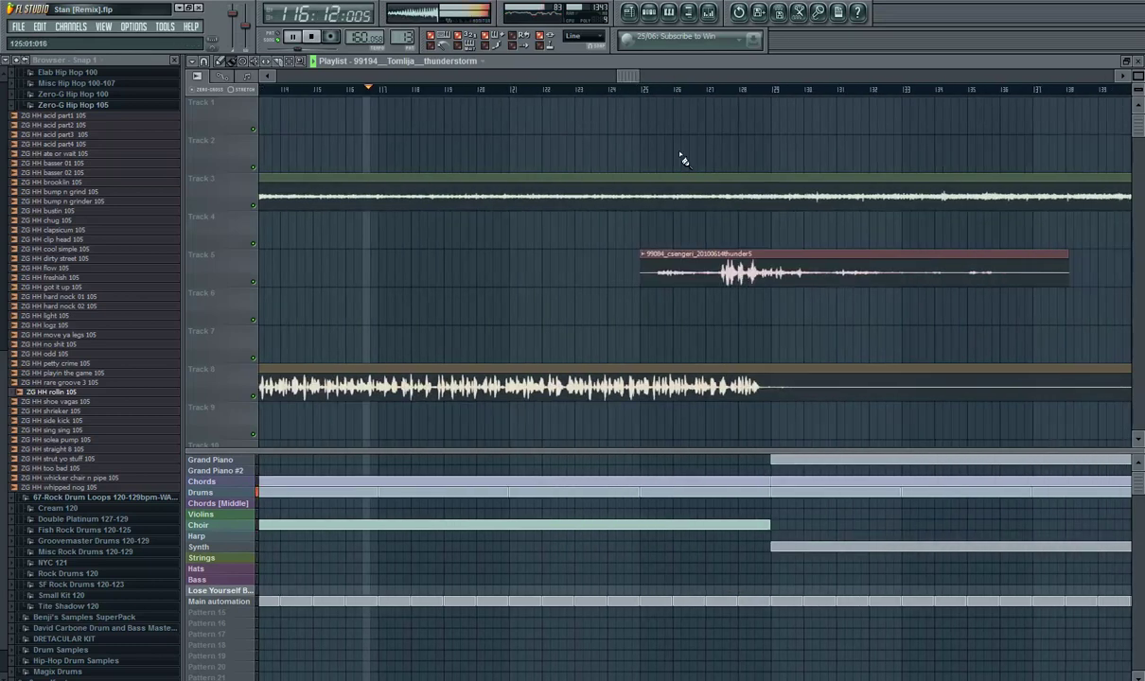
{"action": "double_click", "coordinate": [690, 265]}
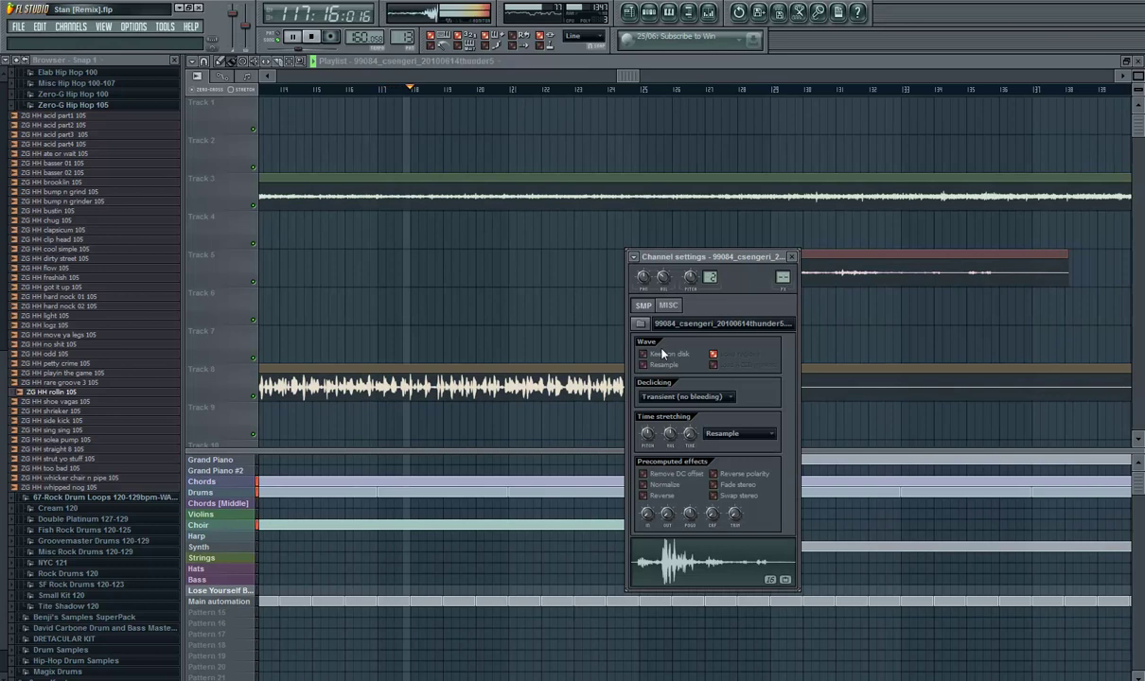
{"action": "left_click", "coordinate": [792, 257]}
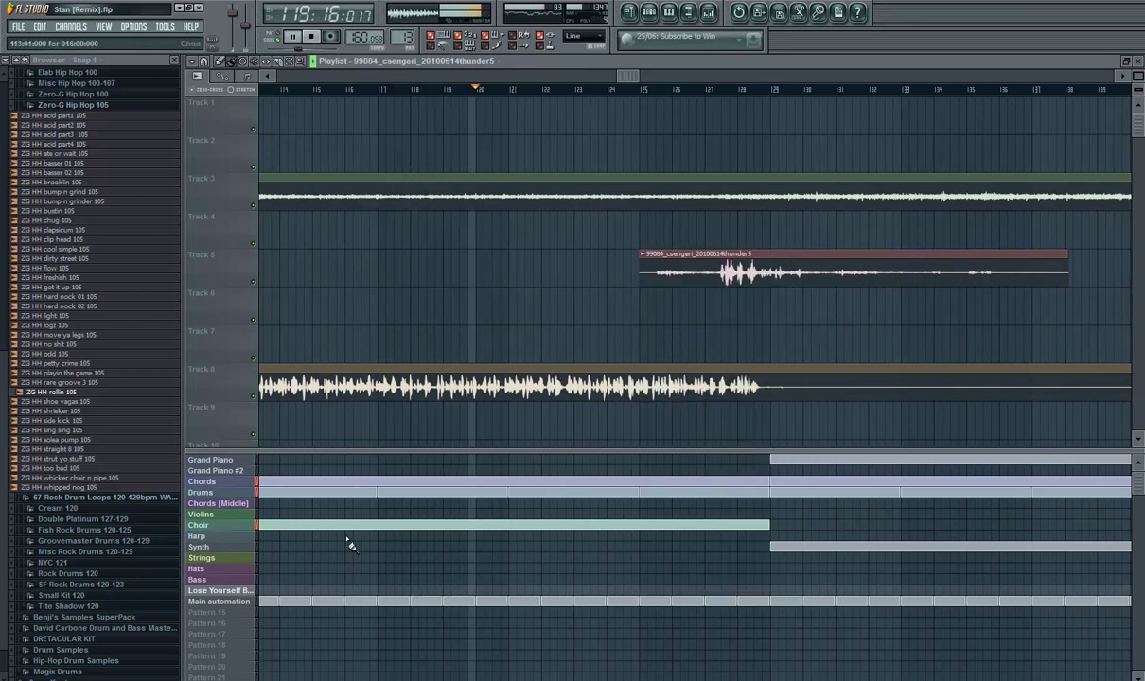
Select the Synth pattern again and review its reFX Nexus notes in the piano roll, then close it
{"action": "left_click", "coordinate": [202, 547]}
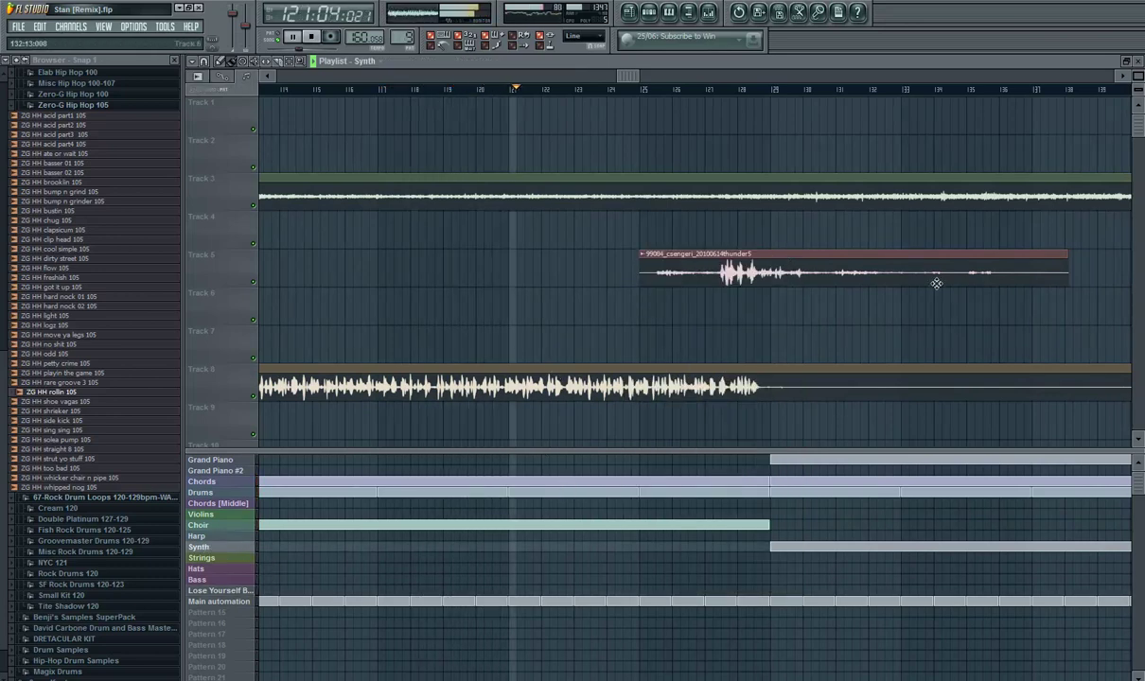
{"action": "left_click", "coordinate": [1136, 60]}
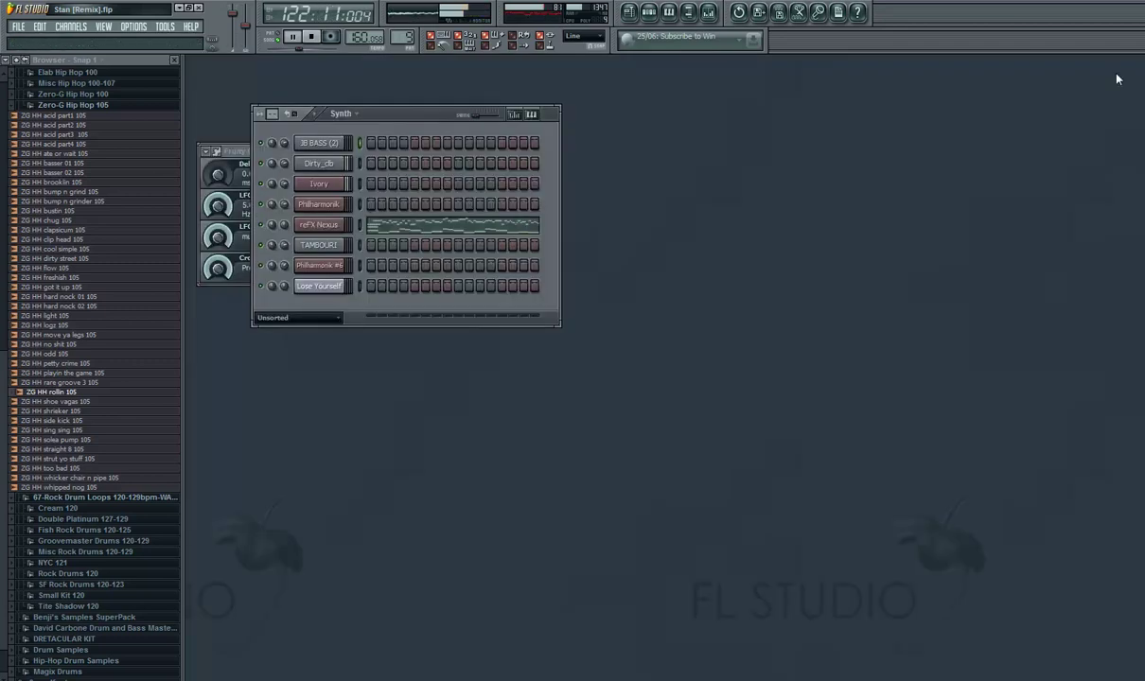
{"action": "right_click", "coordinate": [332, 230]}
{"action": "left_click", "coordinate": [370, 225]}
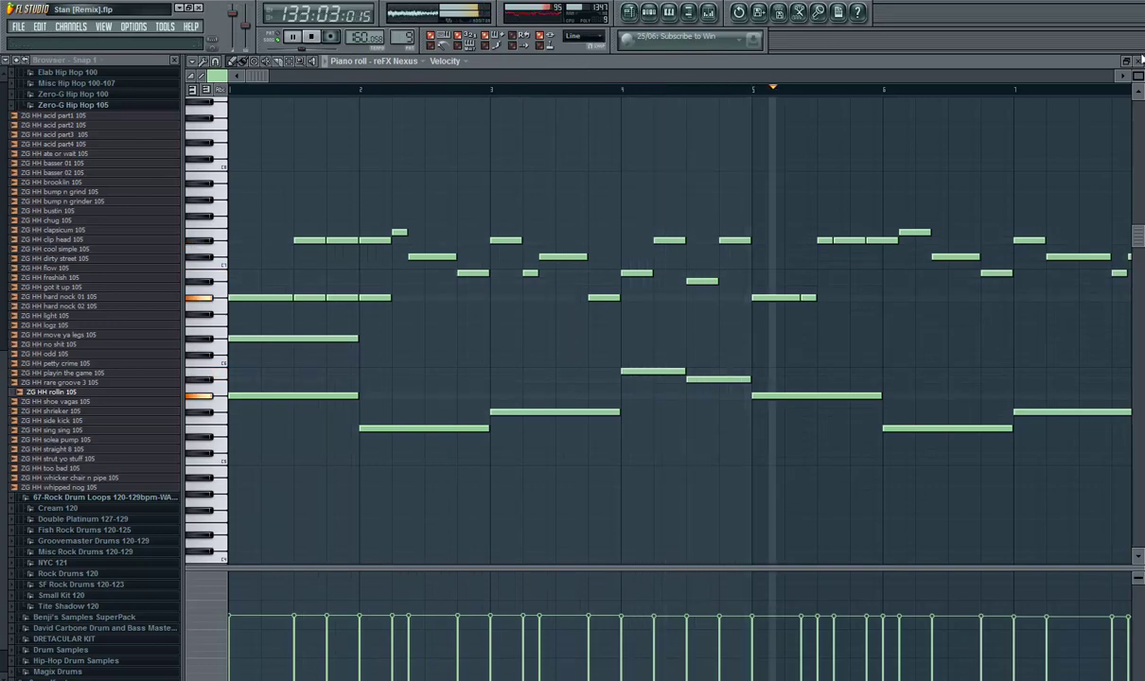
{"action": "key", "text": "F7"}
Find the Strings pattern in the playlist from bar 145, select it and show its Philharmonik #4 plugin
{"action": "left_click", "coordinate": [633, 15]}
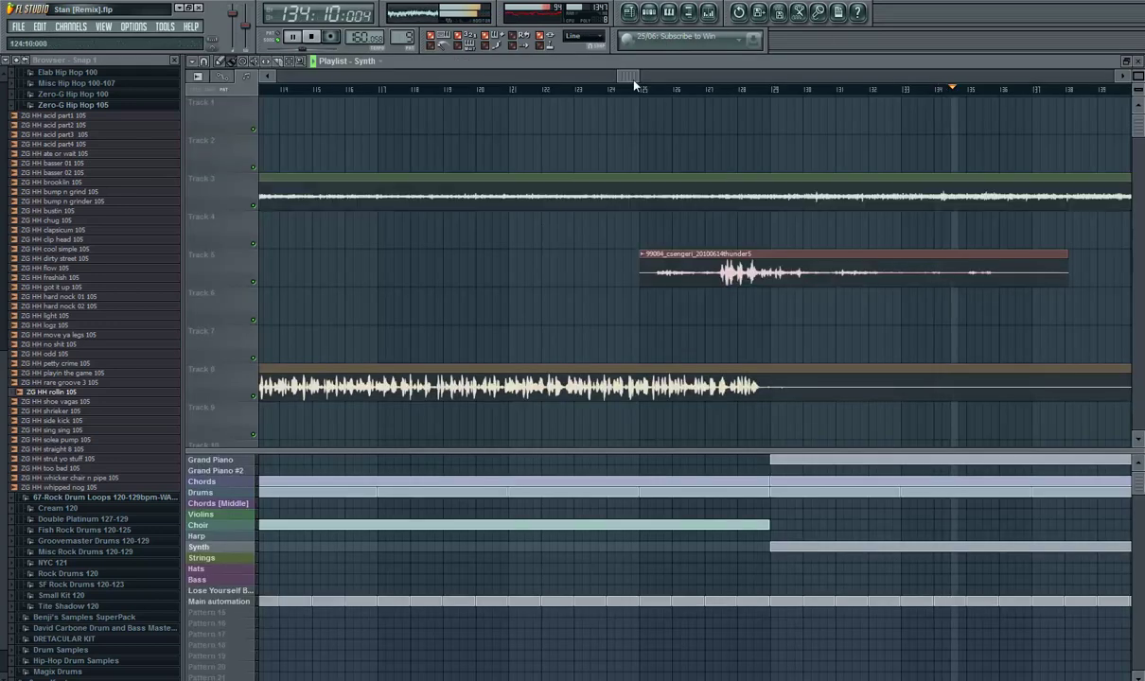
{"action": "left_click_drag", "start_coordinate": [636, 79], "coordinate": [685, 78]}
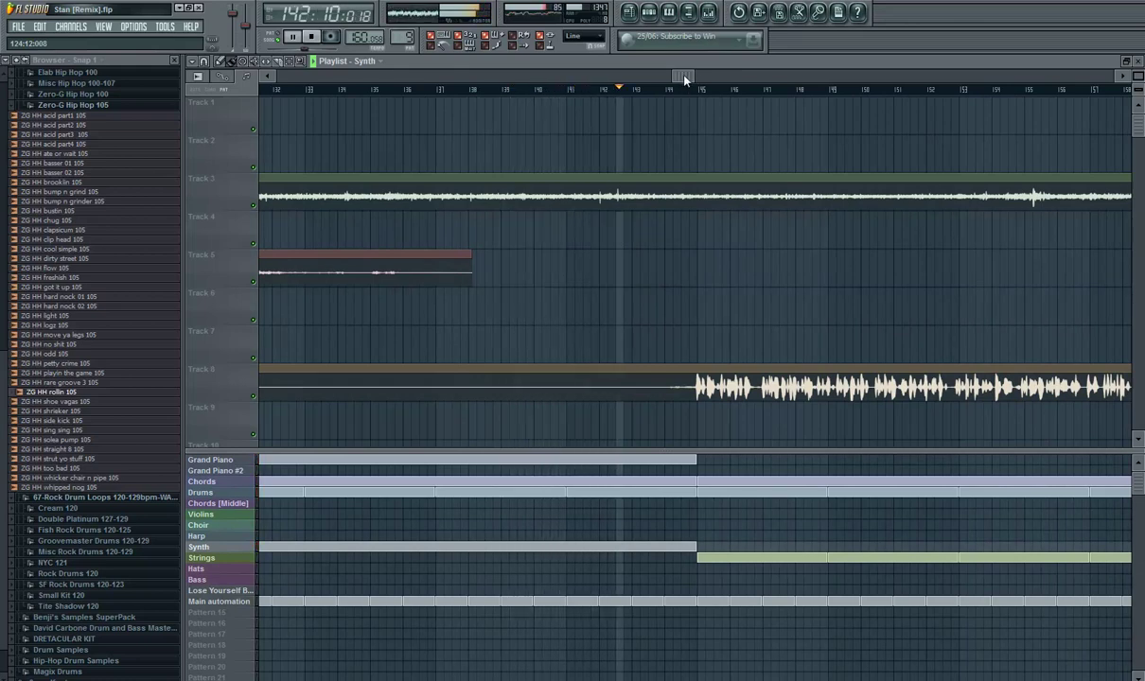
{"action": "left_click_drag", "start_coordinate": [685, 76], "coordinate": [695, 80]}
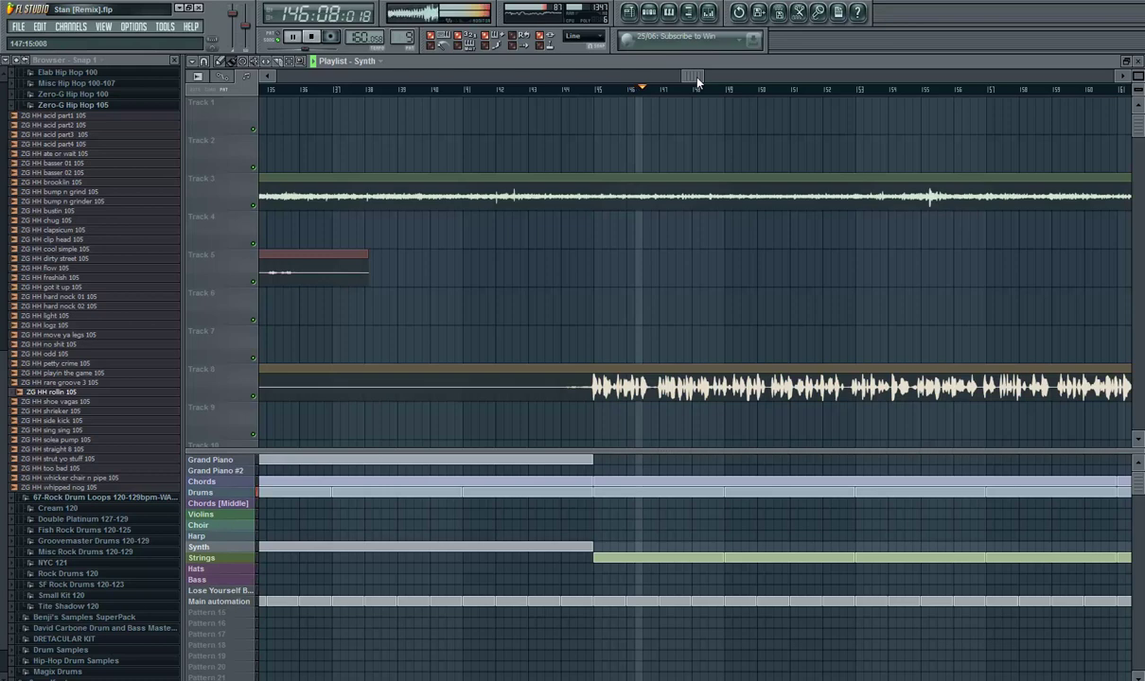
{"action": "left_click_drag", "start_coordinate": [698, 77], "coordinate": [701, 79]}
{"action": "left_click", "coordinate": [237, 558]}
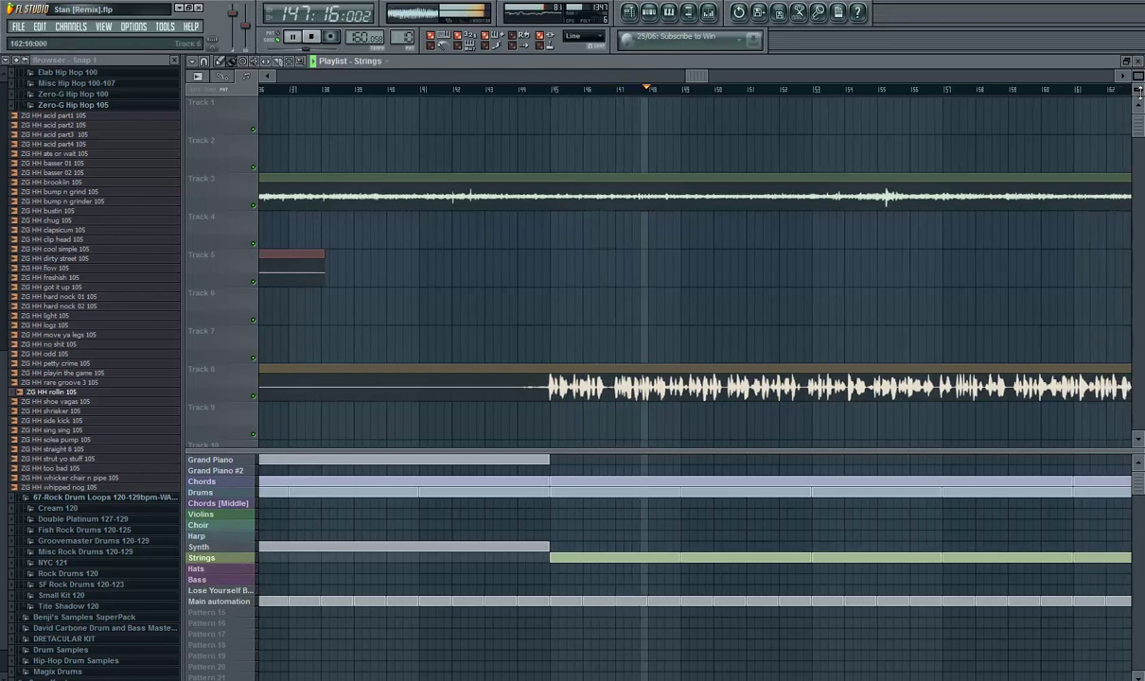
{"action": "left_click", "coordinate": [1137, 60]}
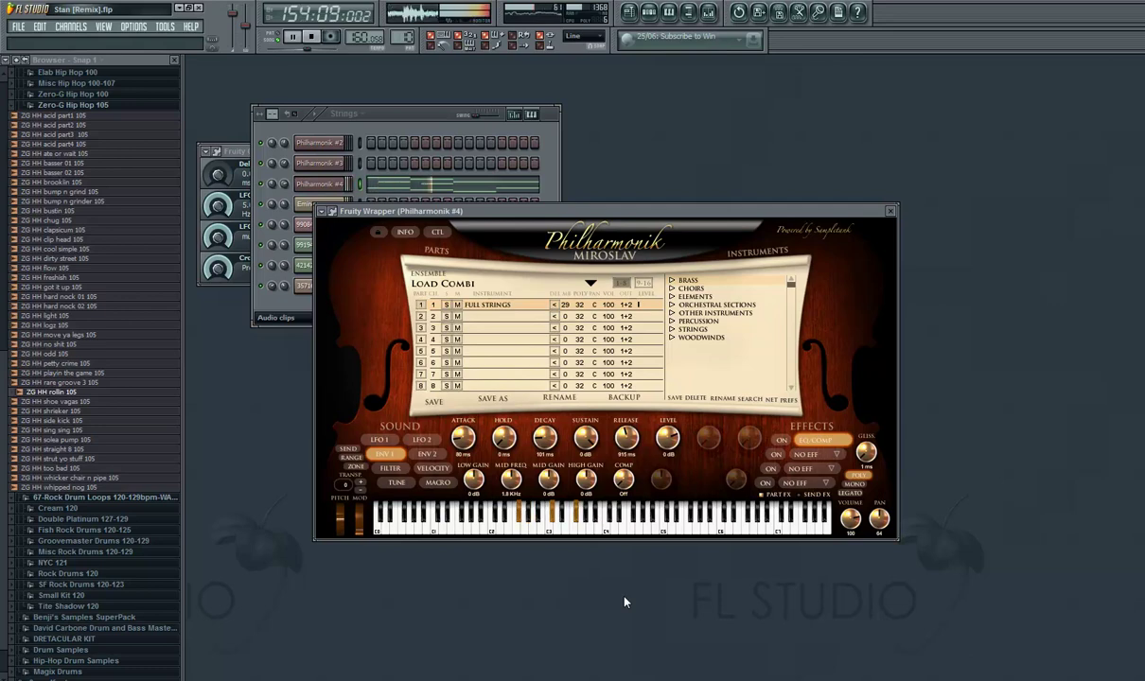
Review the Philharmonik #4 notes of the Strings pattern in the piano roll, then close it
{"action": "right_click", "coordinate": [352, 186]}
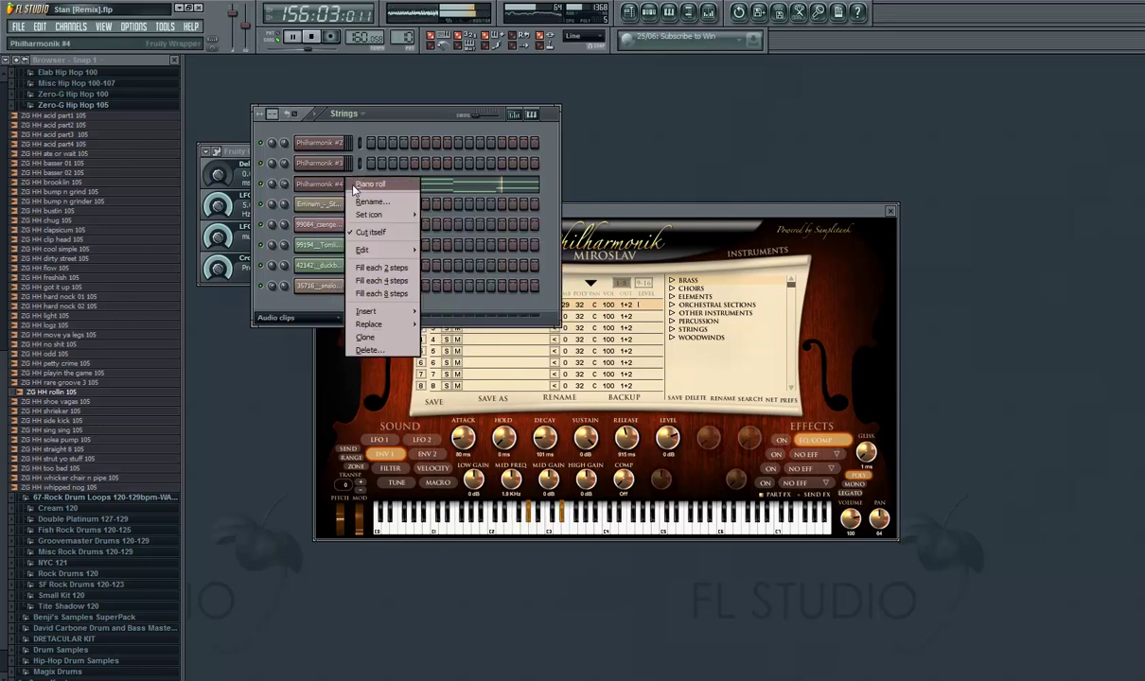
{"action": "left_click", "coordinate": [357, 185]}
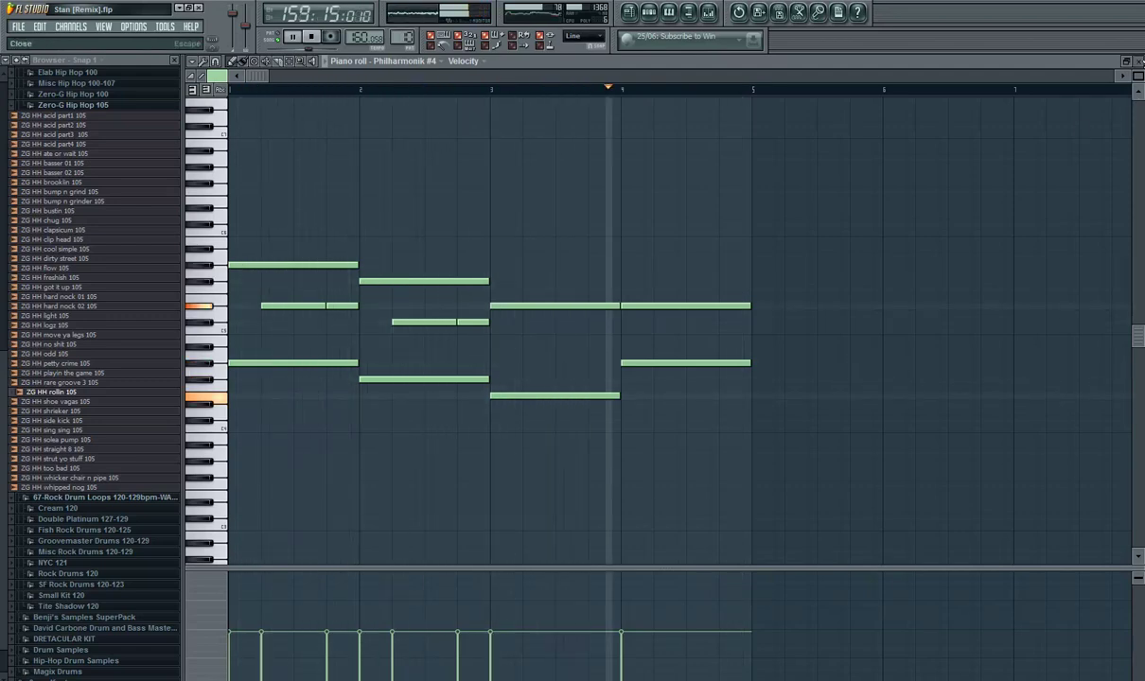
{"action": "left_click", "coordinate": [1137, 60]}
Locate the scream audio clip on Track 2 of the playlist and inspect its channel settings, then close them
{"action": "left_click", "coordinate": [629, 12]}
{"action": "left_click", "coordinate": [600, 57]}
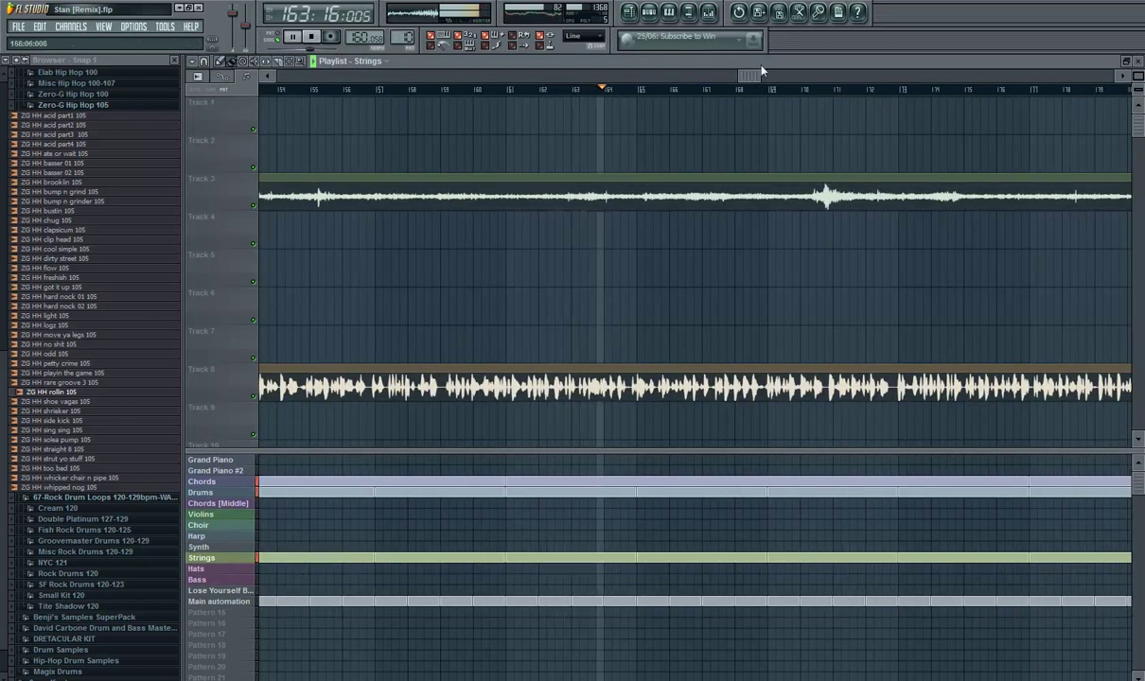
{"action": "left_click_drag", "start_coordinate": [754, 75], "coordinate": [773, 78]}
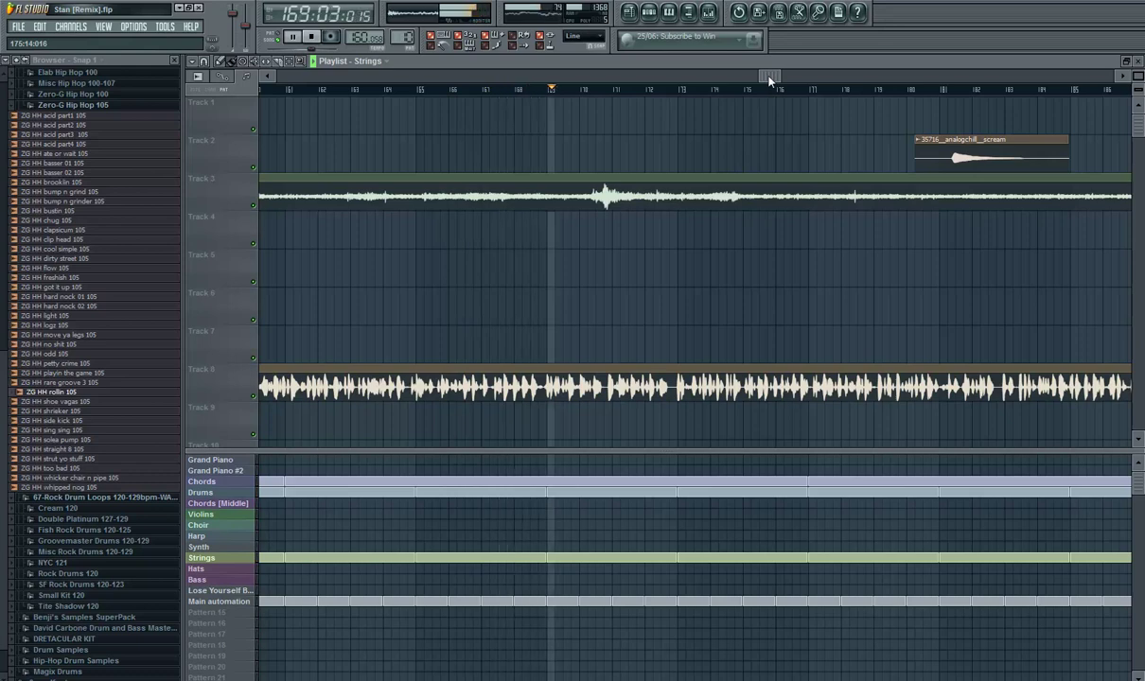
{"action": "left_click_drag", "start_coordinate": [769, 78], "coordinate": [786, 78]}
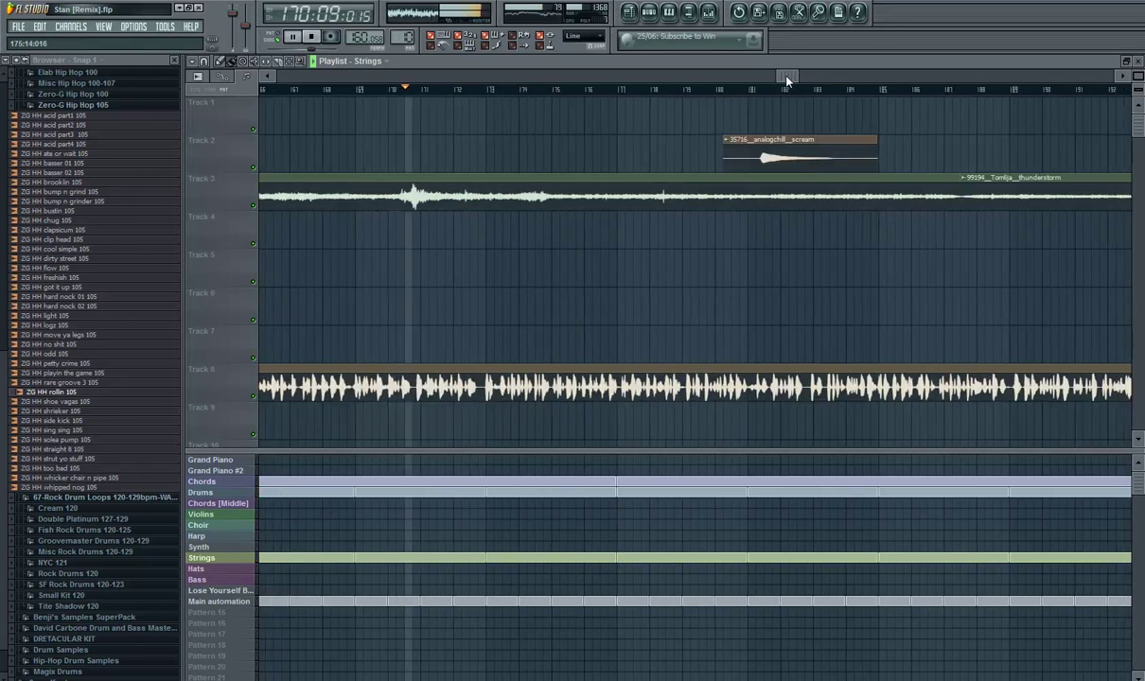
{"action": "left_click", "coordinate": [780, 142]}
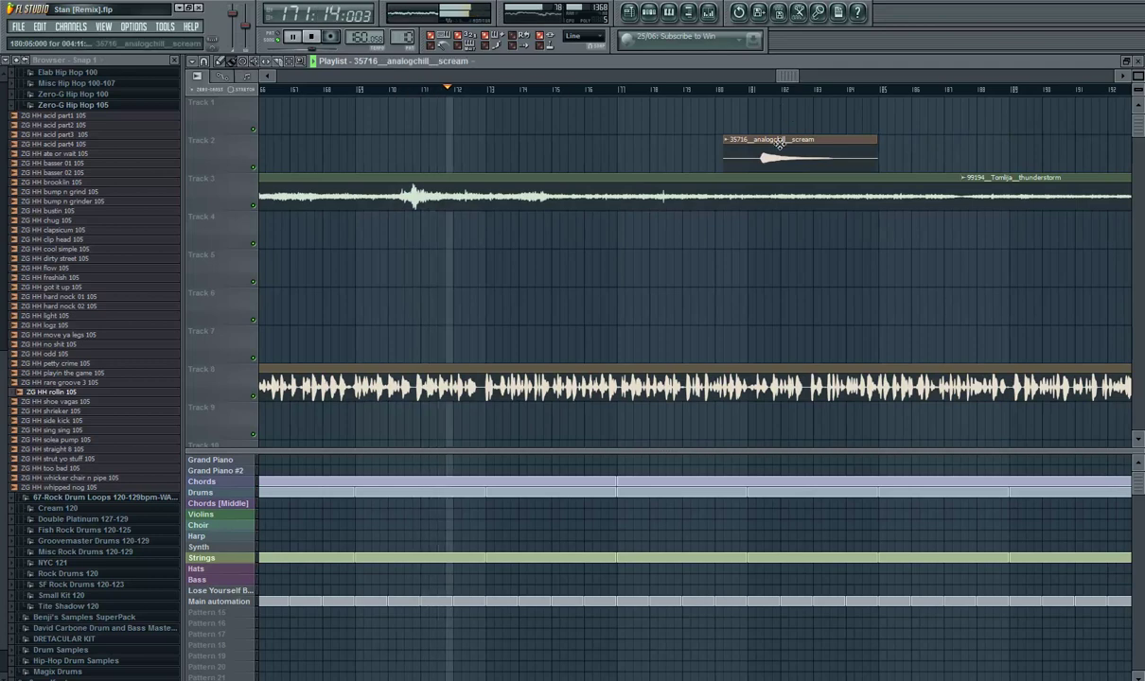
{"action": "double_click", "coordinate": [780, 142]}
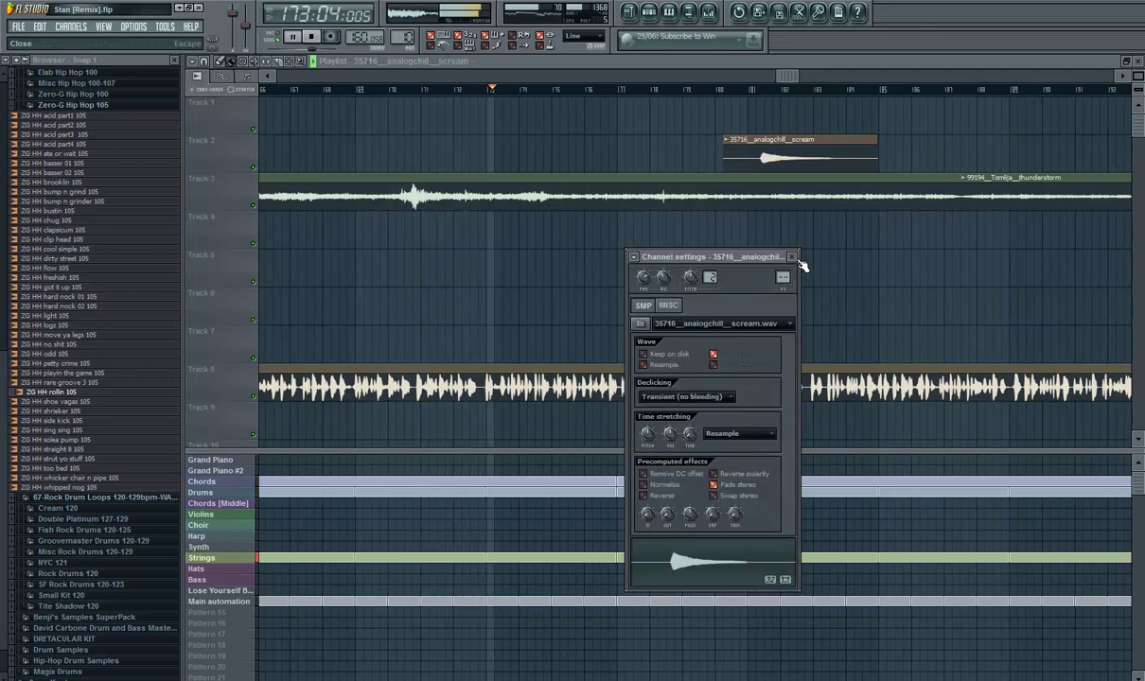
{"action": "left_click", "coordinate": [793, 258]}
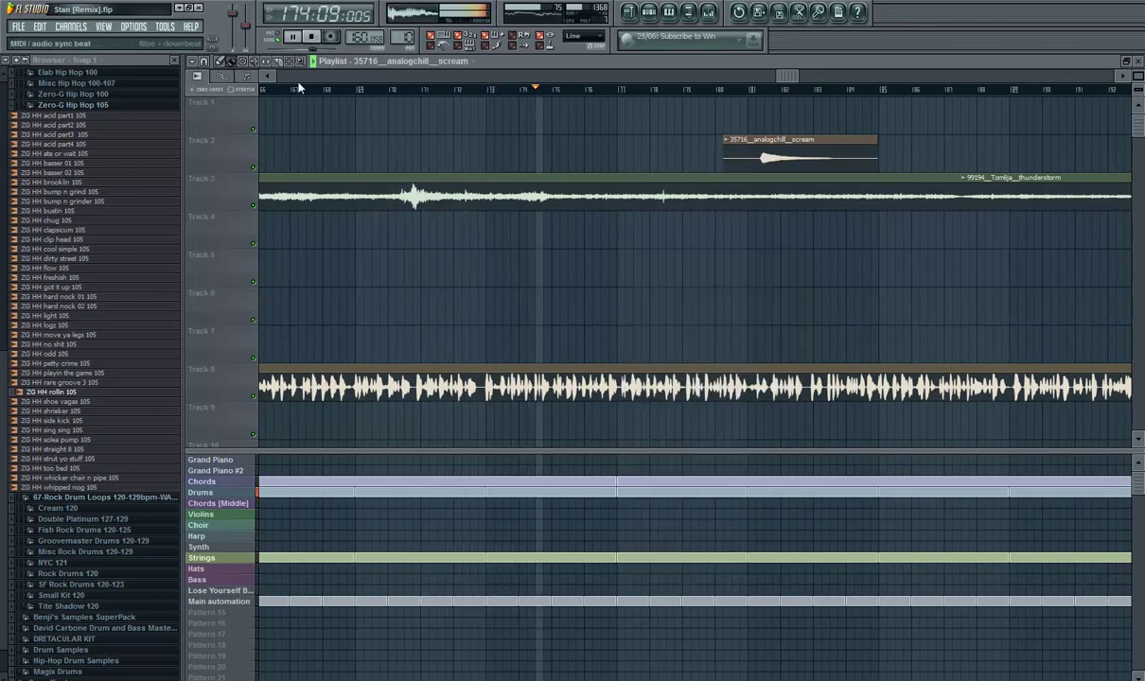
Locate the SplashEdit audio clip on Track 9 of the playlist and inspect its channel settings, then close them
{"action": "left_click_drag", "start_coordinate": [792, 77], "coordinate": [815, 79]}
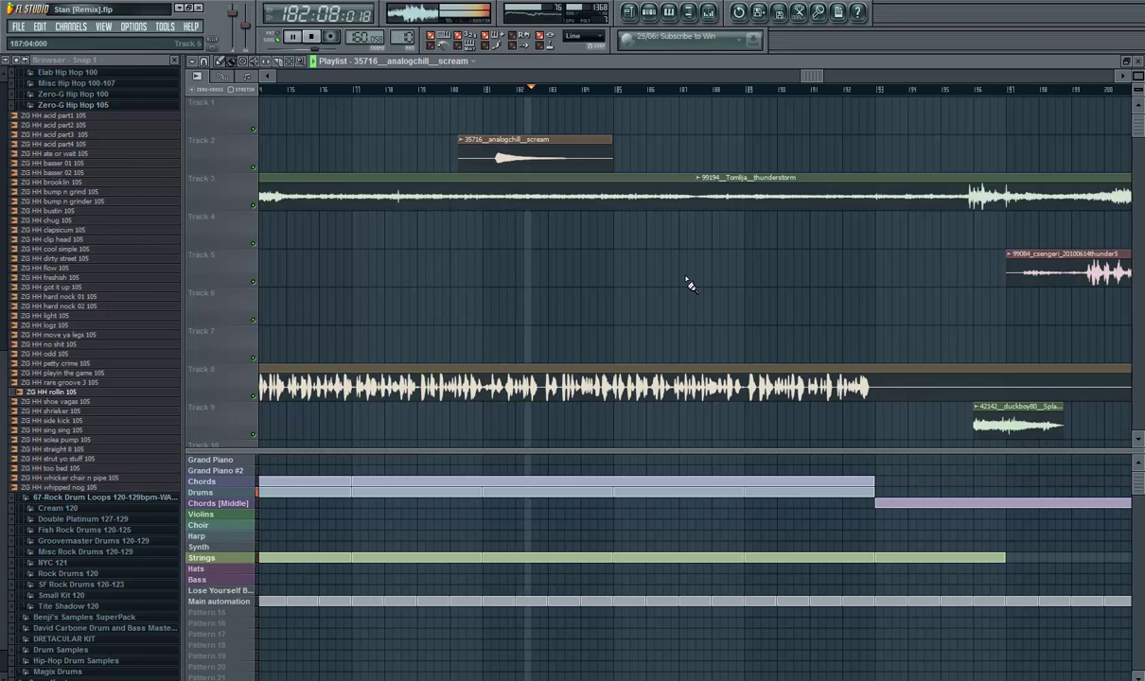
{"action": "left_click_drag", "start_coordinate": [809, 78], "coordinate": [826, 78]}
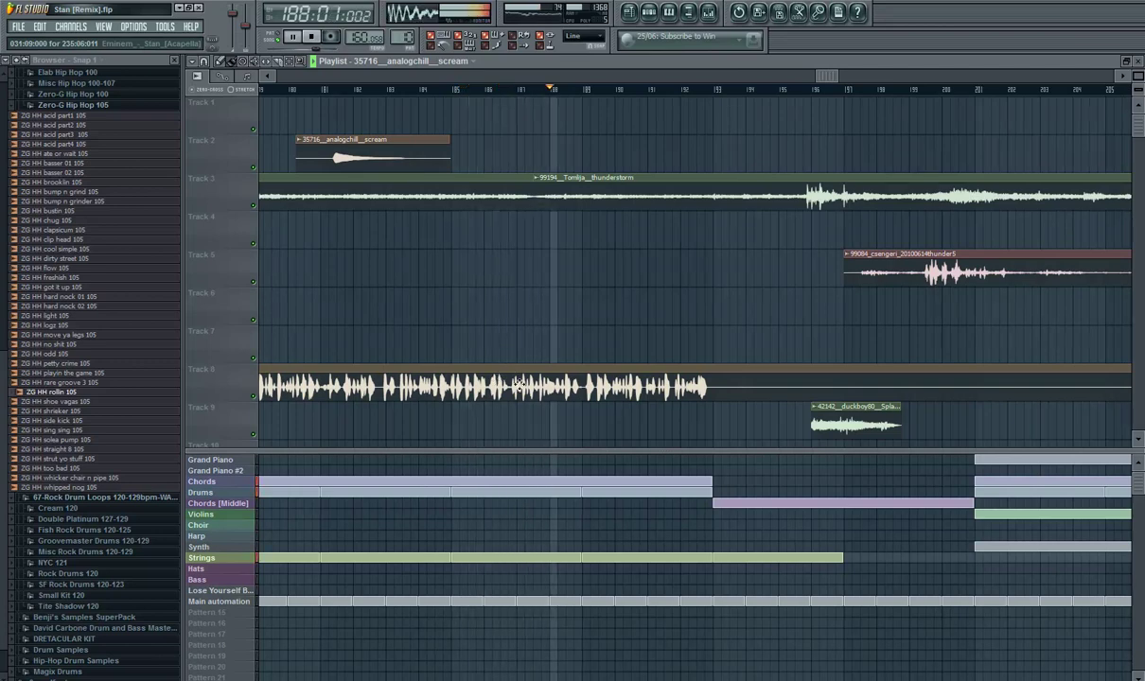
{"action": "double_click", "coordinate": [849, 422]}
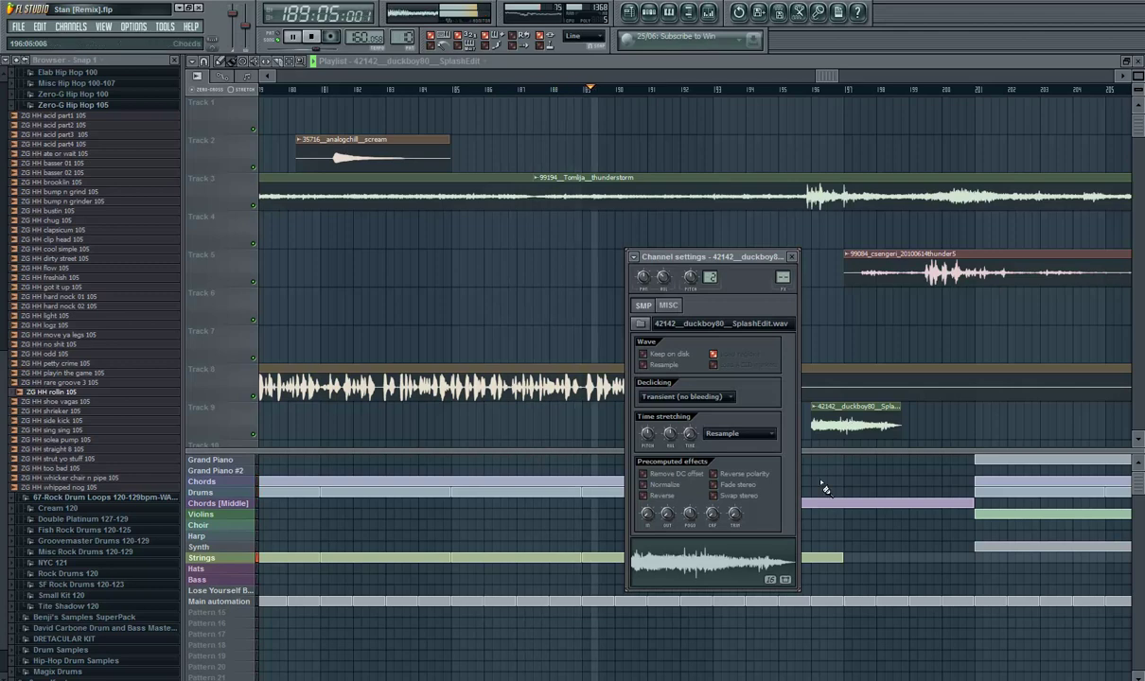
{"action": "left_click", "coordinate": [795, 258]}
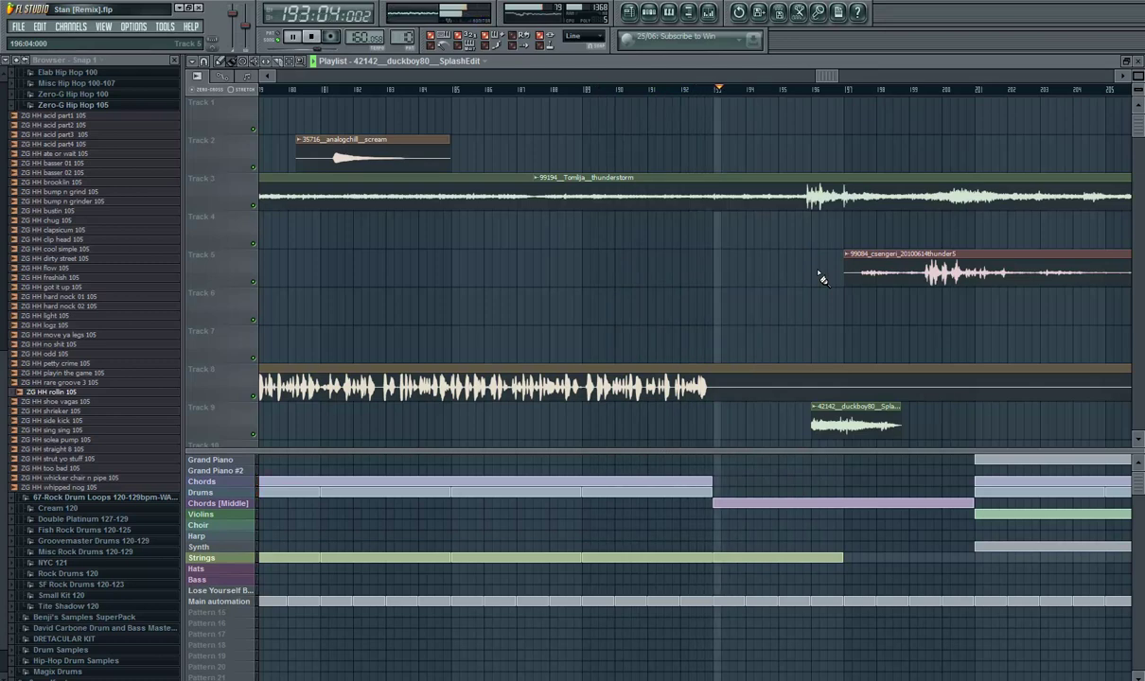
Inspect the Ivory plugin of the Chords [Middle] pattern, then open its notes in the piano roll
{"action": "left_click", "coordinate": [261, 507]}
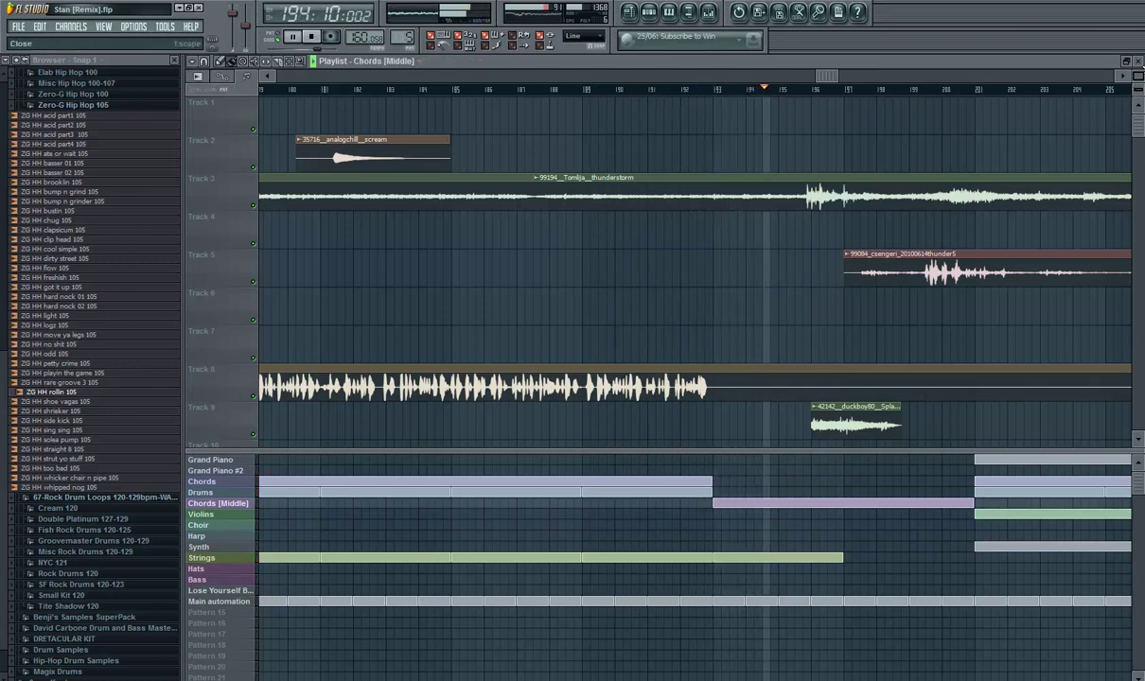
{"action": "left_click", "coordinate": [1138, 61]}
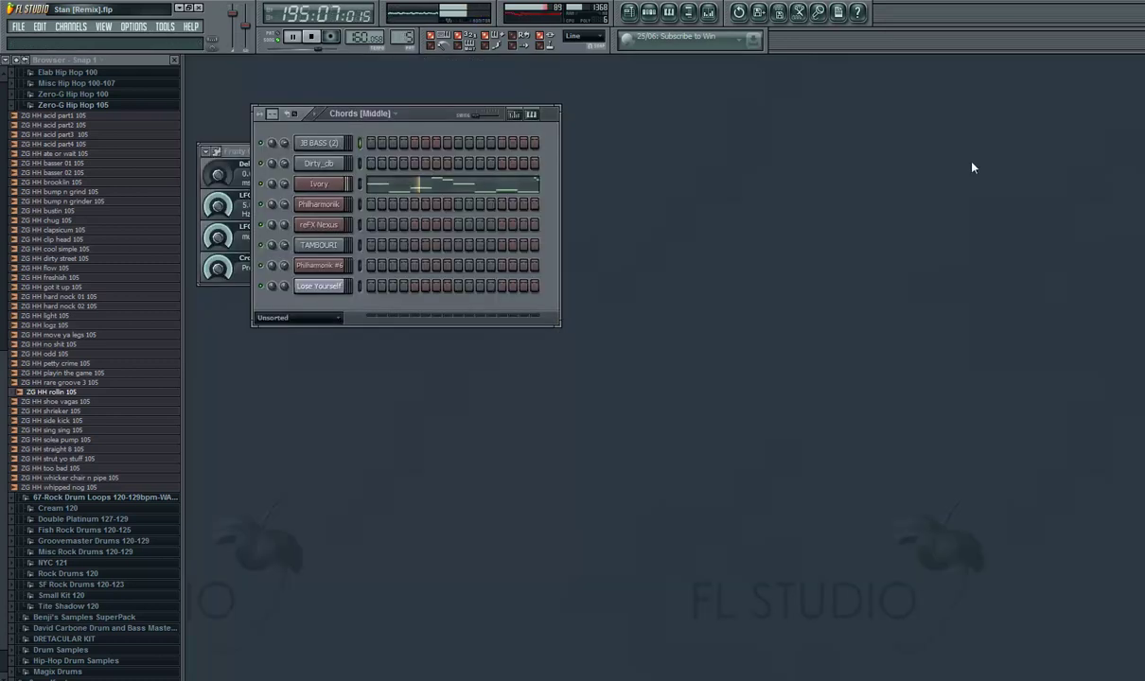
{"action": "left_click", "coordinate": [327, 187]}
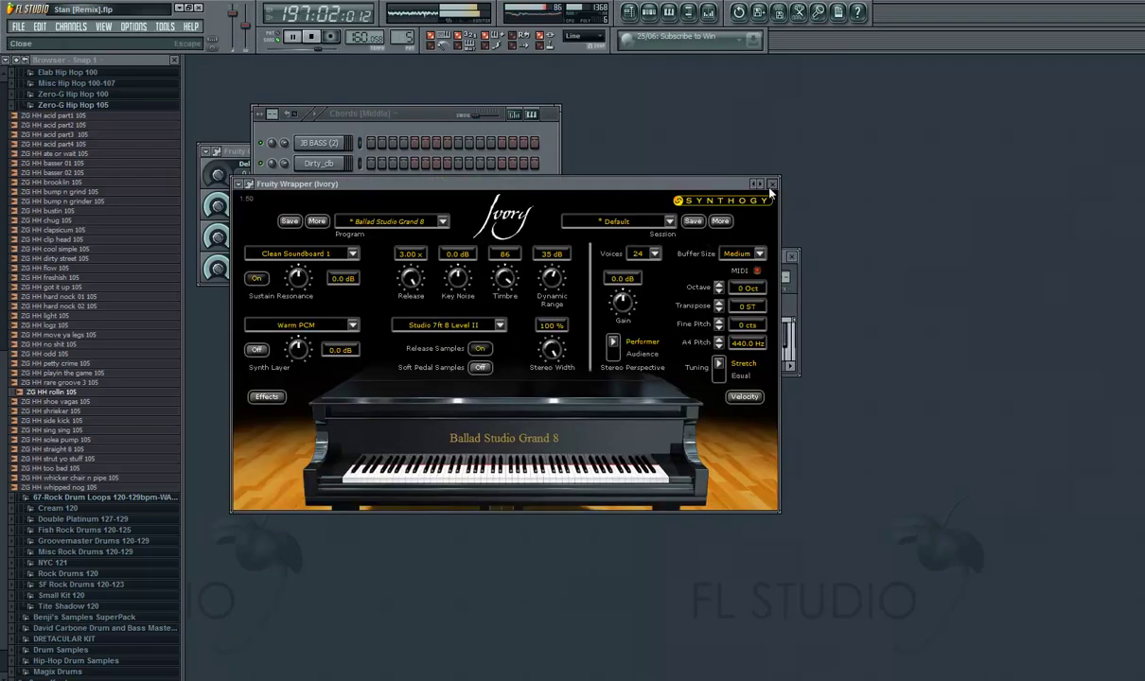
{"action": "left_click", "coordinate": [773, 183]}
{"action": "right_click", "coordinate": [332, 189]}
{"action": "left_click", "coordinate": [354, 172]}
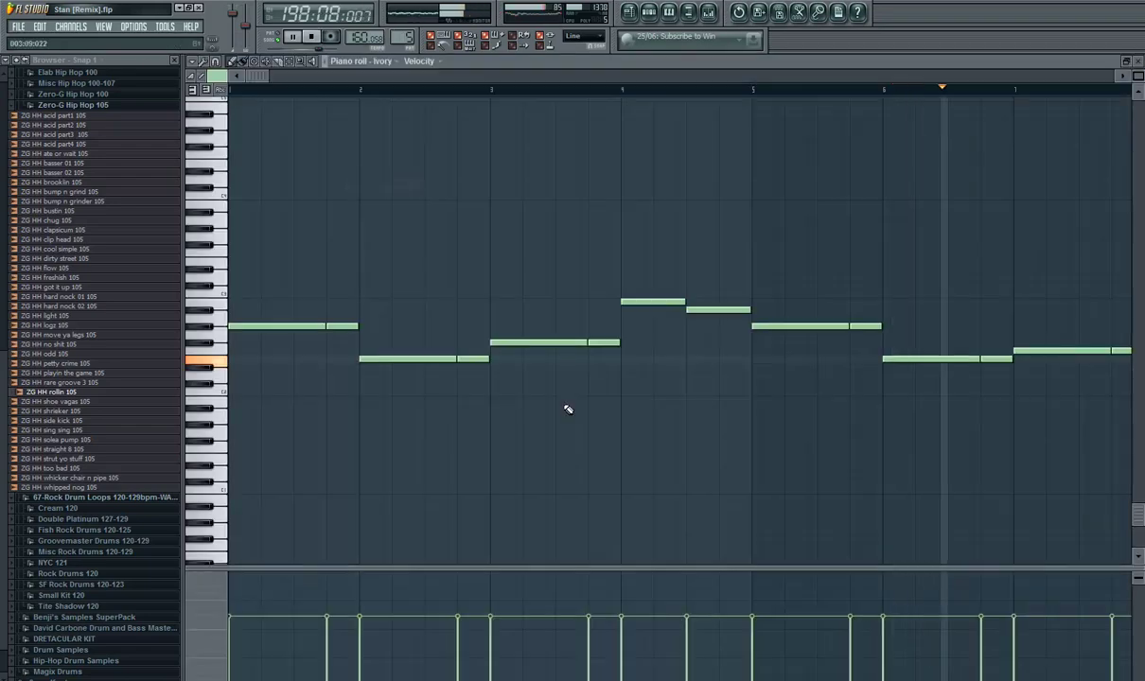
Review the remaining Ivory notes of the Chords [Middle] pattern in the piano roll, then return to the playlist
{"action": "left_click_drag", "start_coordinate": [260, 76], "coordinate": [584, 86]}
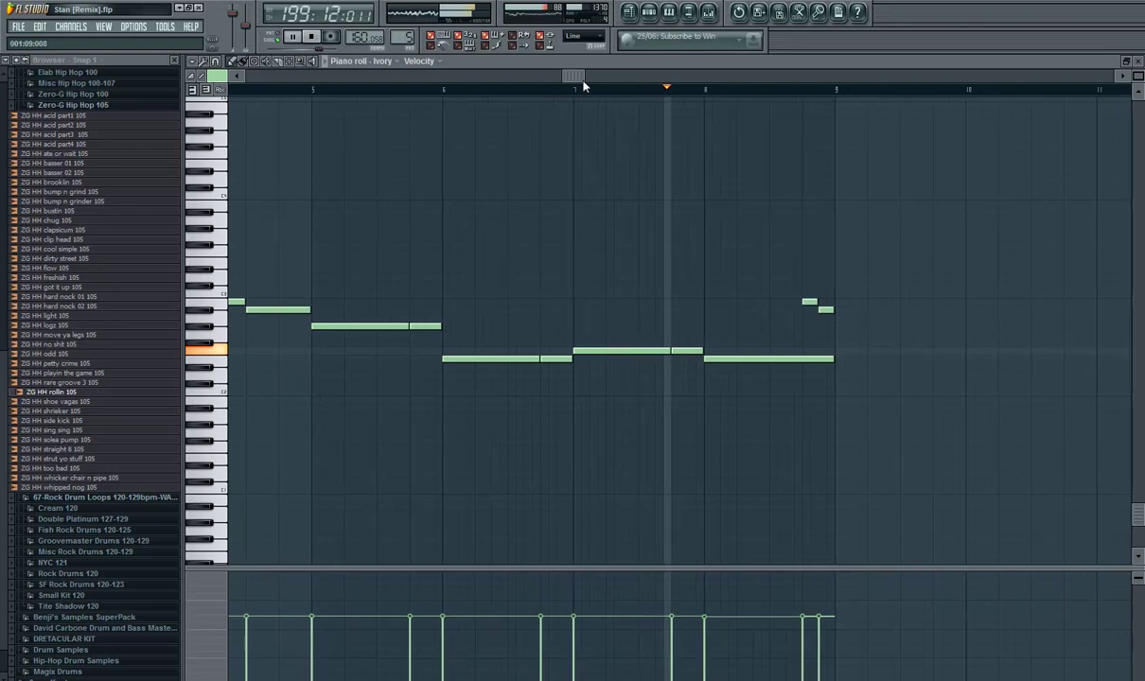
{"action": "left_click", "coordinate": [1137, 60]}
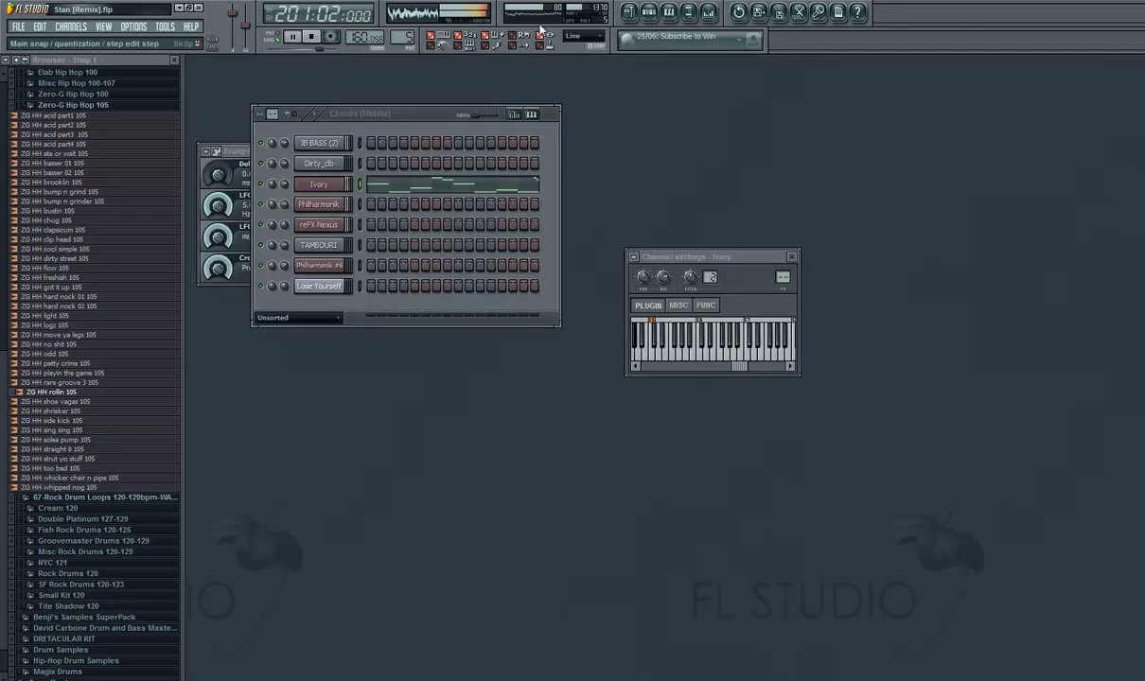
{"action": "key", "text": "F5"}
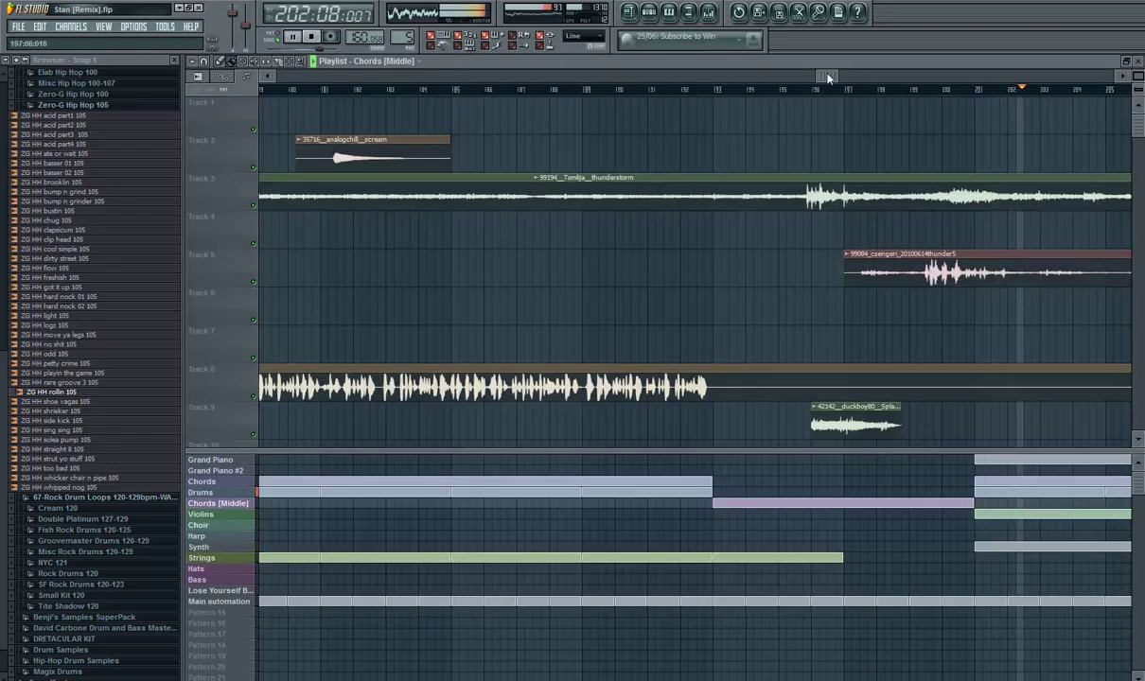
Locate the Hats pattern where it enters at bar 217 of the playlist, then show its TAMBOURI steps in the step sequencer
{"action": "left_click_drag", "start_coordinate": [828, 77], "coordinate": [885, 77]}
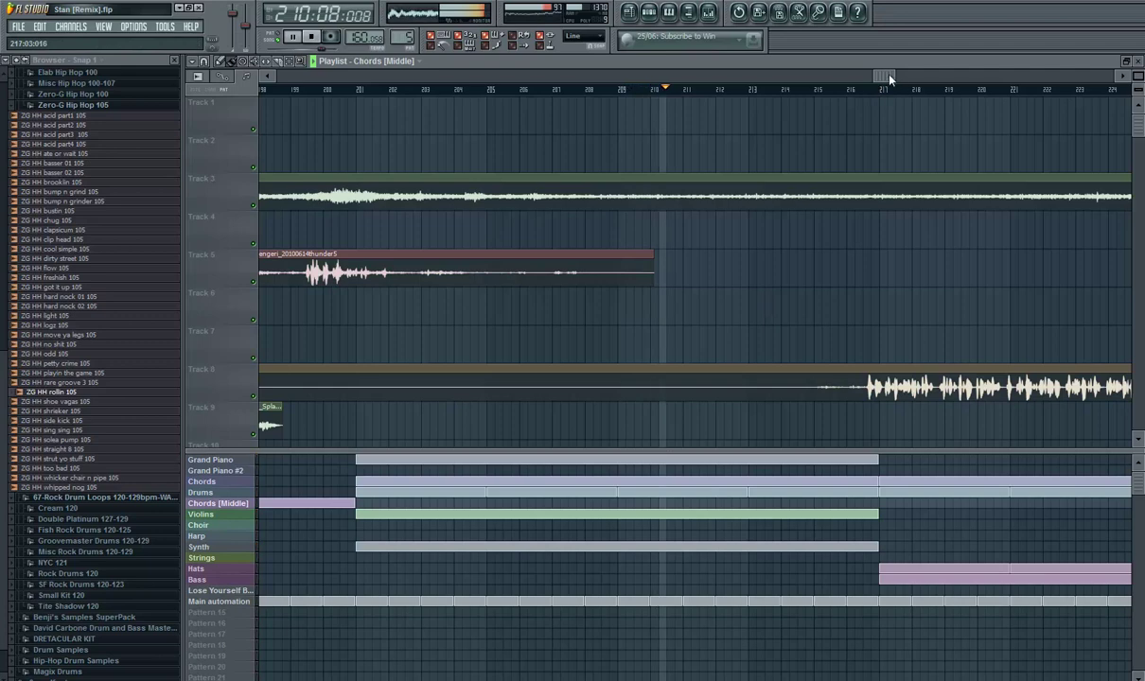
{"action": "mouse_move", "coordinate": [887, 79]}
{"action": "left_mouse_down"}
{"action": "mouse_move", "coordinate": [933, 80]}
{"action": "mouse_move", "coordinate": [907, 79]}
{"action": "left_mouse_up"}
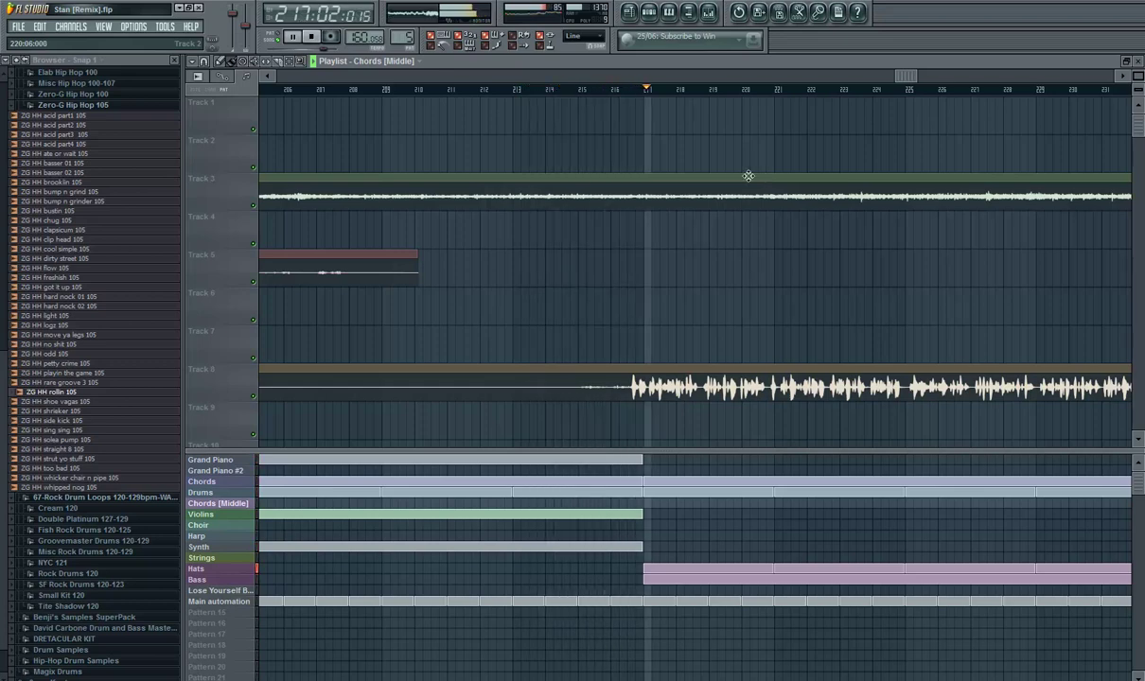
{"action": "left_click_drag", "start_coordinate": [900, 77], "coordinate": [915, 76]}
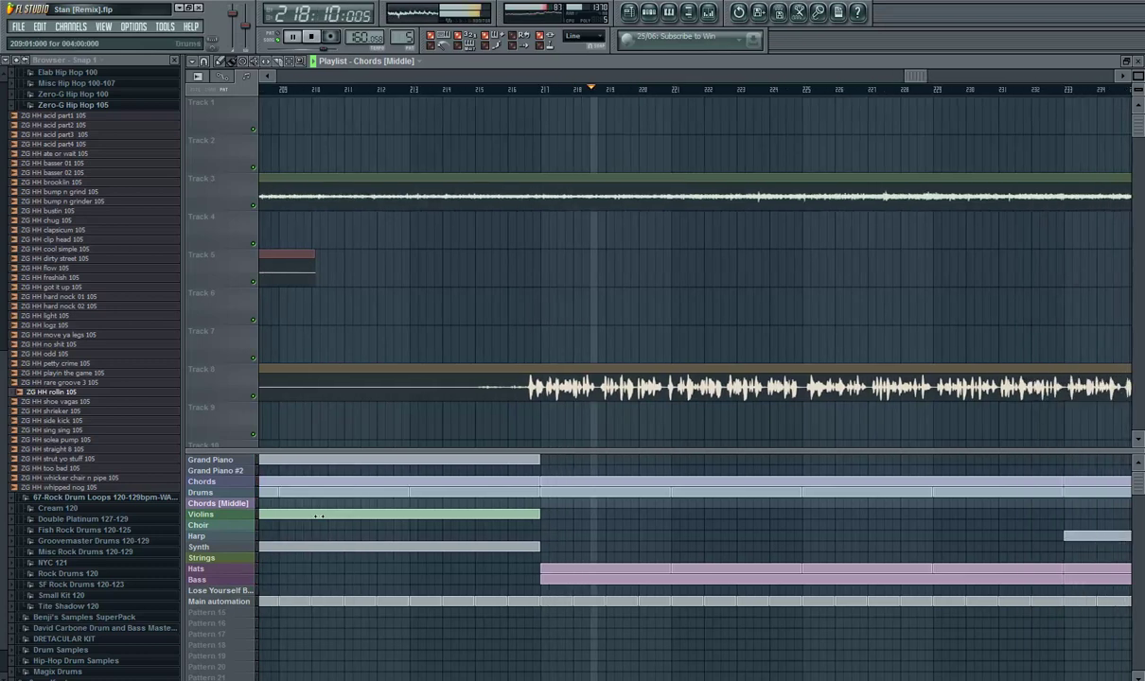
{"action": "left_click", "coordinate": [230, 568]}
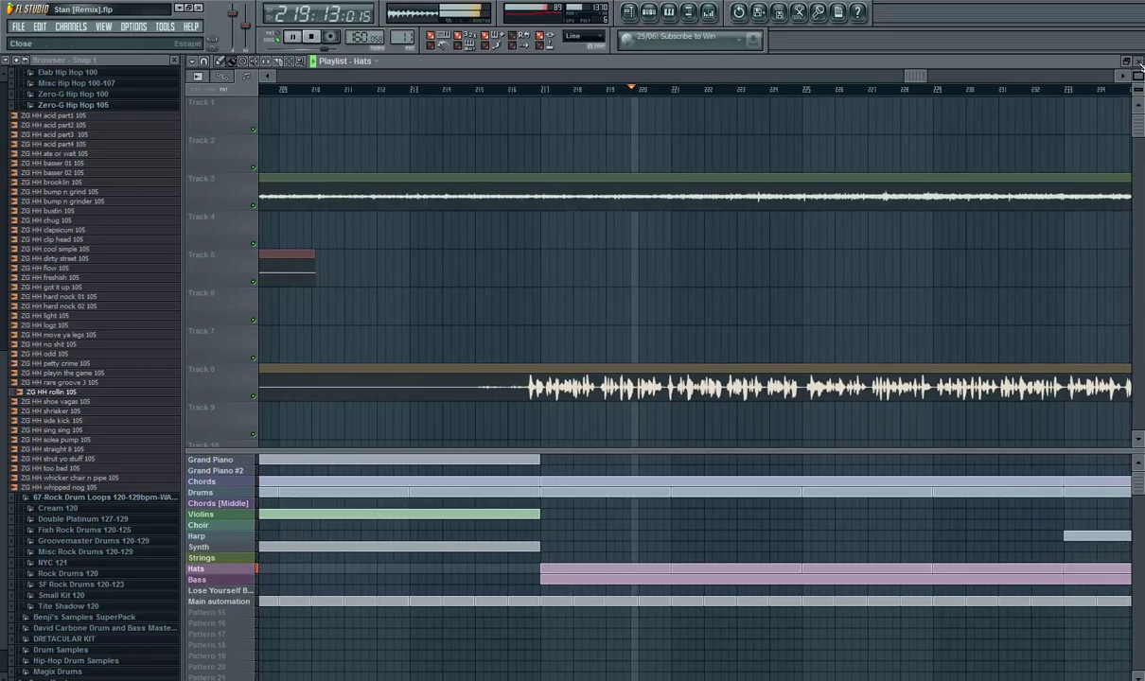
{"action": "key", "text": "F5"}
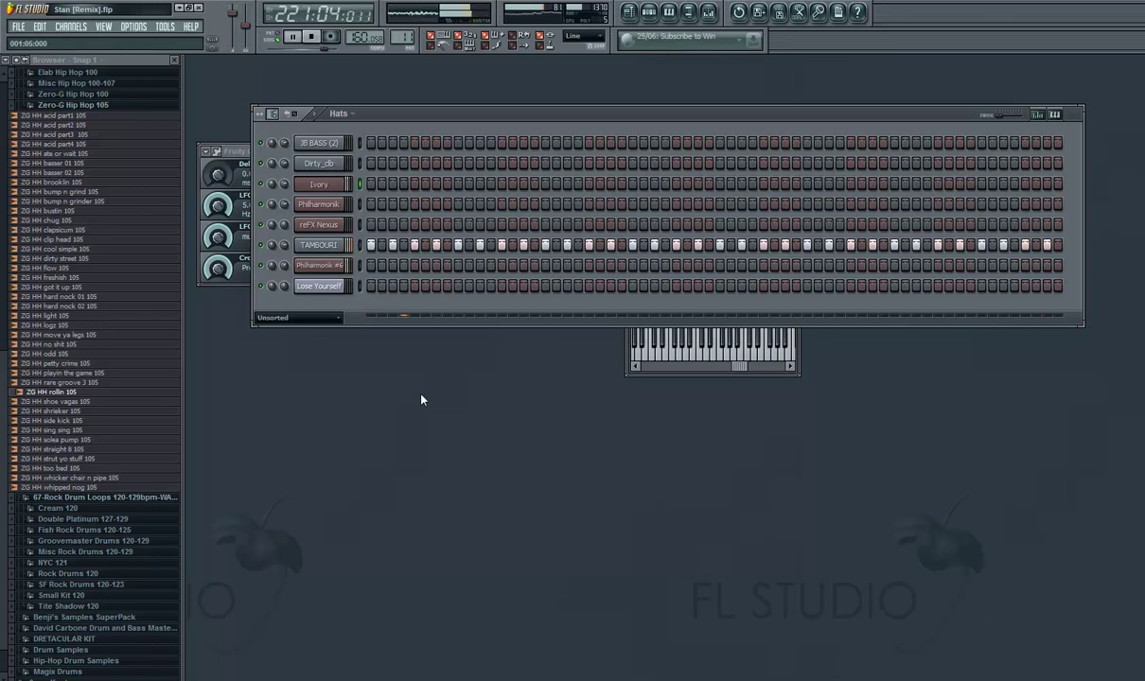
Close the leftover Ivory channel settings and the Fruity Chorus effect window
{"action": "left_click", "coordinate": [793, 370]}
{"action": "left_click", "coordinate": [791, 257]}
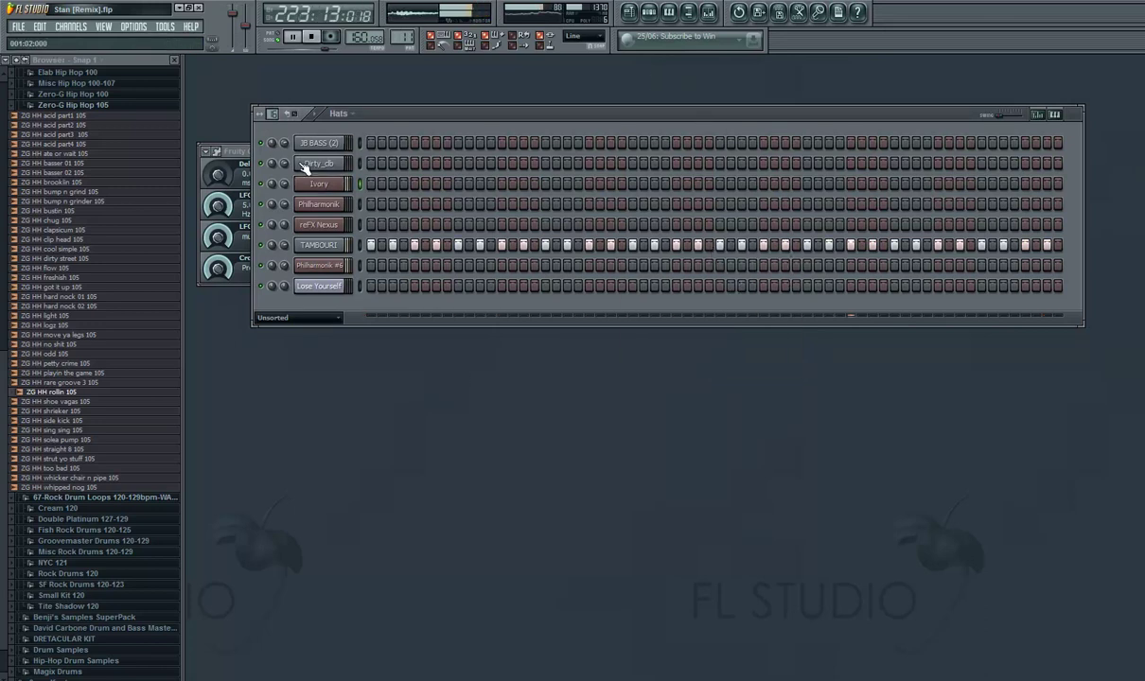
{"action": "left_click", "coordinate": [225, 151]}
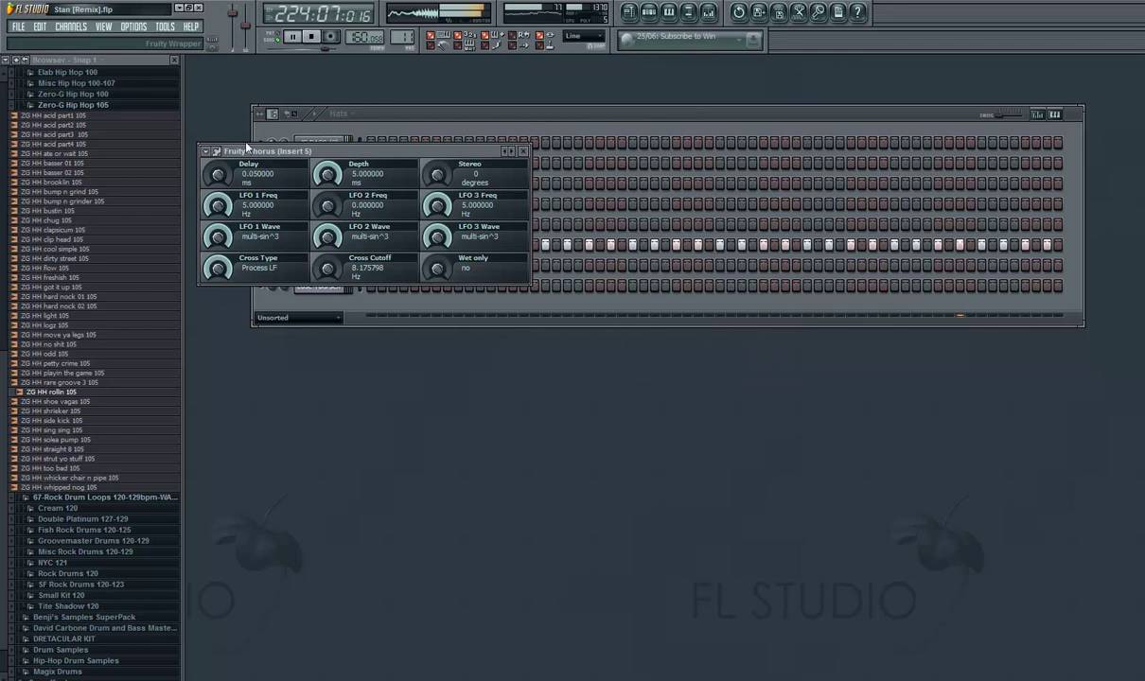
{"action": "left_click", "coordinate": [526, 152]}
Select the Bass pattern in the playlist and open its Philharmonik #6 notes in the piano roll
{"action": "left_click", "coordinate": [635, 15]}
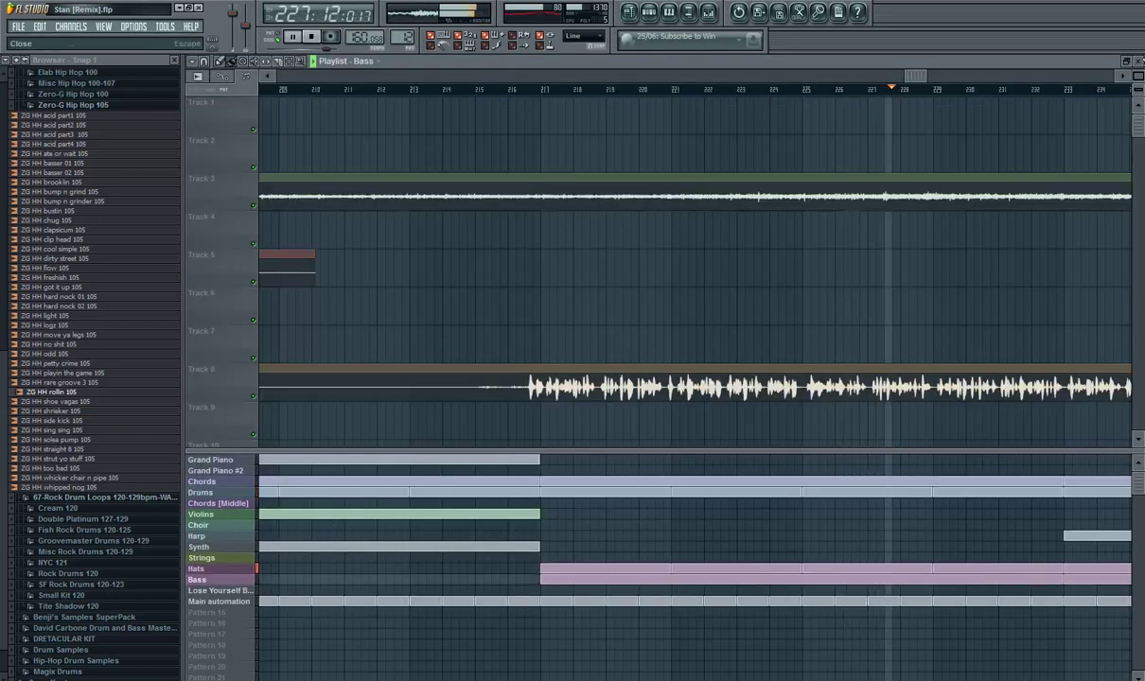
{"action": "key", "text": "F5"}
{"action": "right_click", "coordinate": [331, 265]}
{"action": "left_click", "coordinate": [343, 264]}
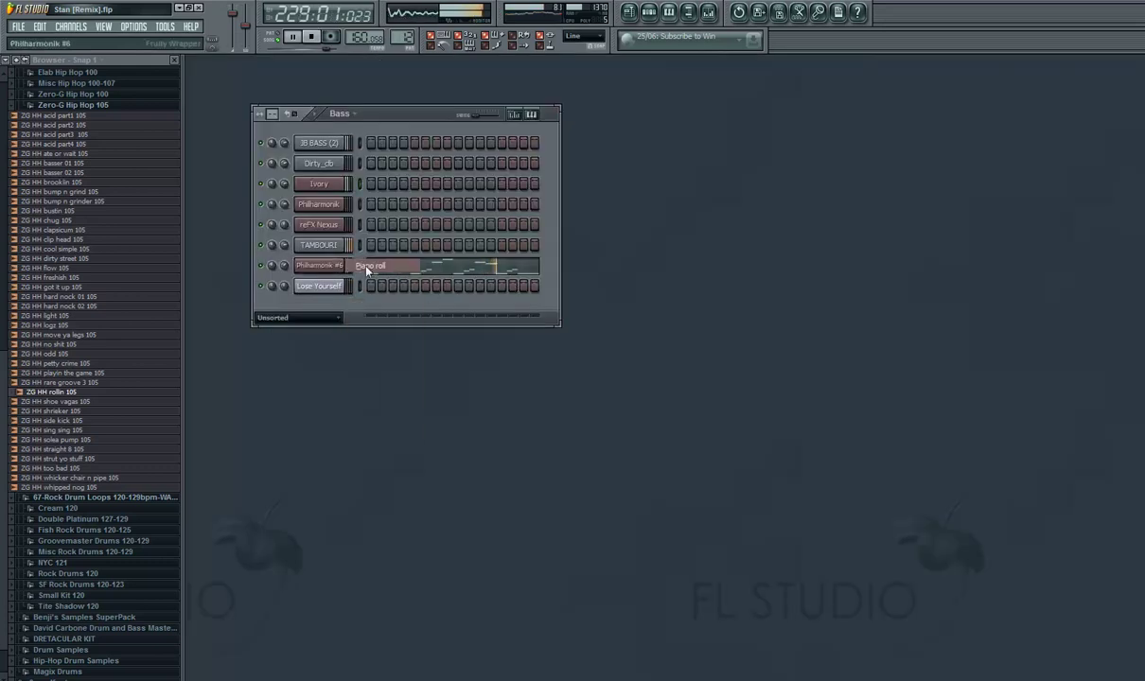
Review the Philharmonik #6 bass notes through to their end, then inspect the instrument's plugin, closing both windows
{"action": "left_click_drag", "start_coordinate": [266, 80], "coordinate": [354, 83]}
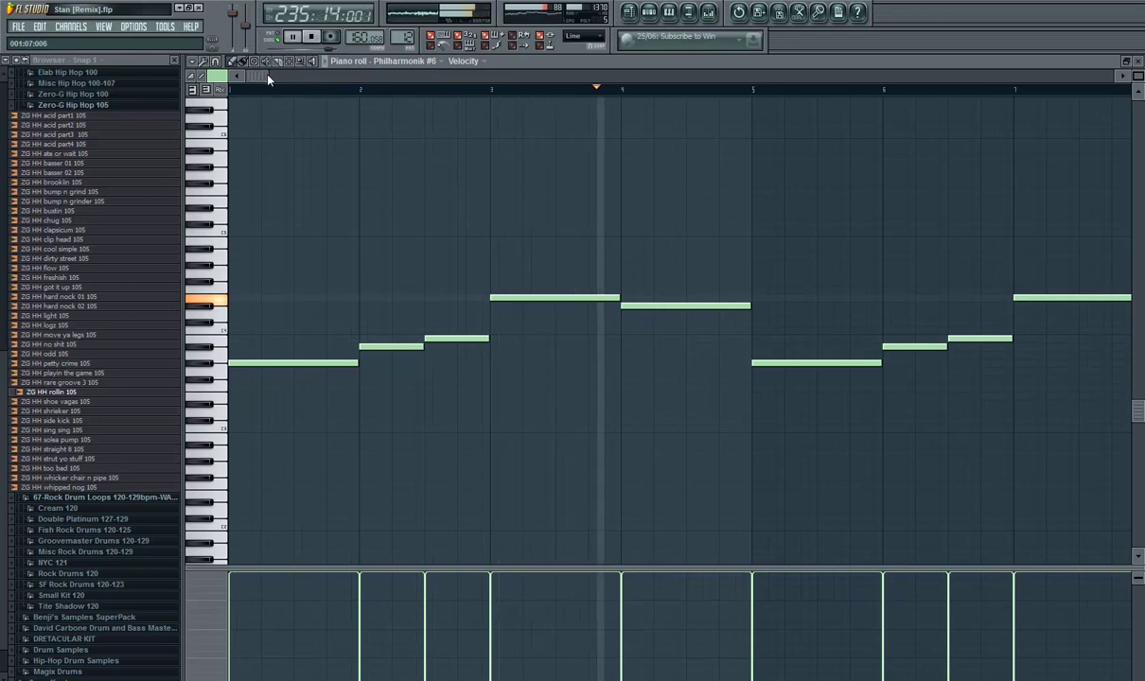
{"action": "left_click_drag", "start_coordinate": [267, 78], "coordinate": [454, 79]}
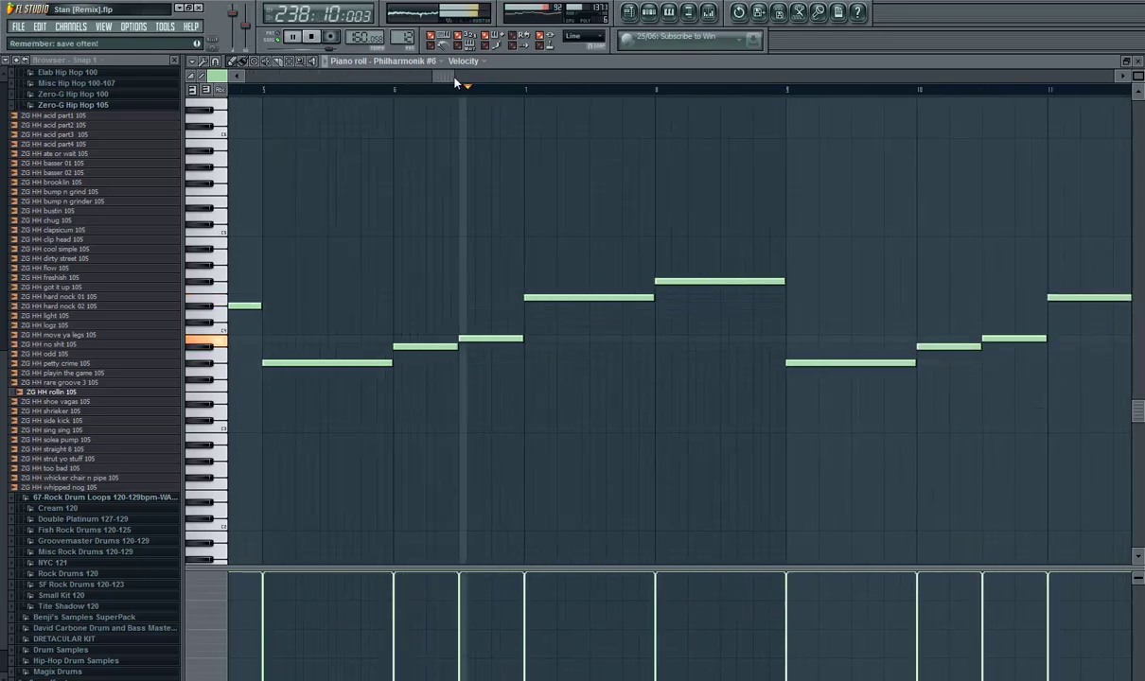
{"action": "left_click_drag", "start_coordinate": [453, 84], "coordinate": [503, 84]}
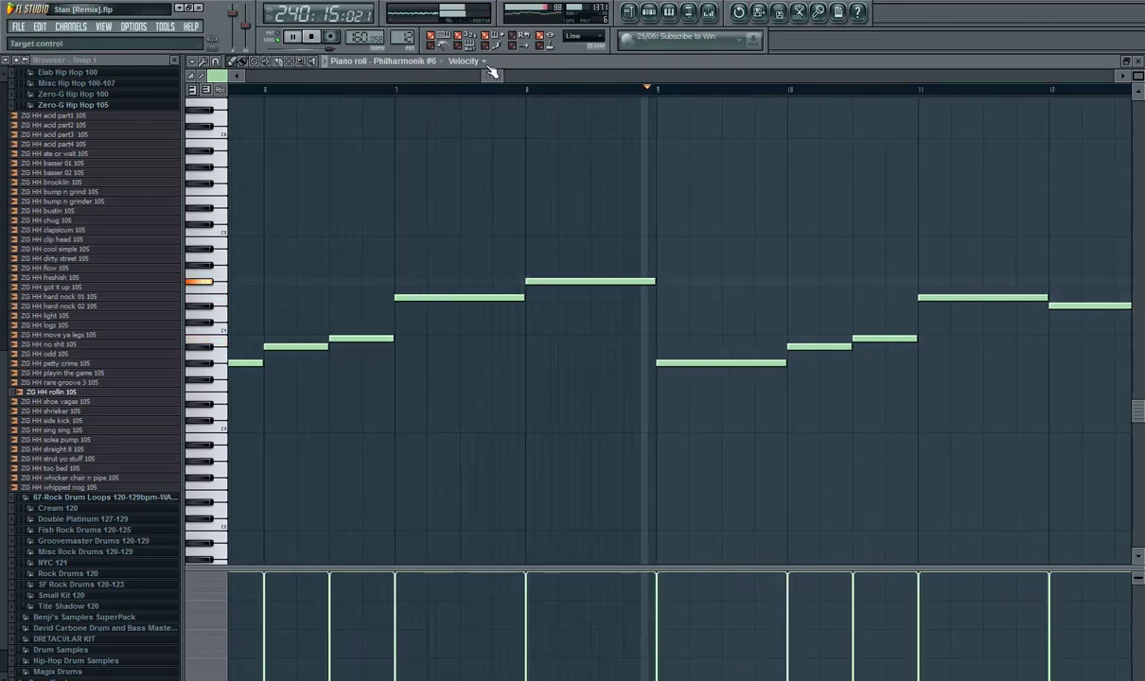
{"action": "left_click_drag", "start_coordinate": [487, 76], "coordinate": [751, 77]}
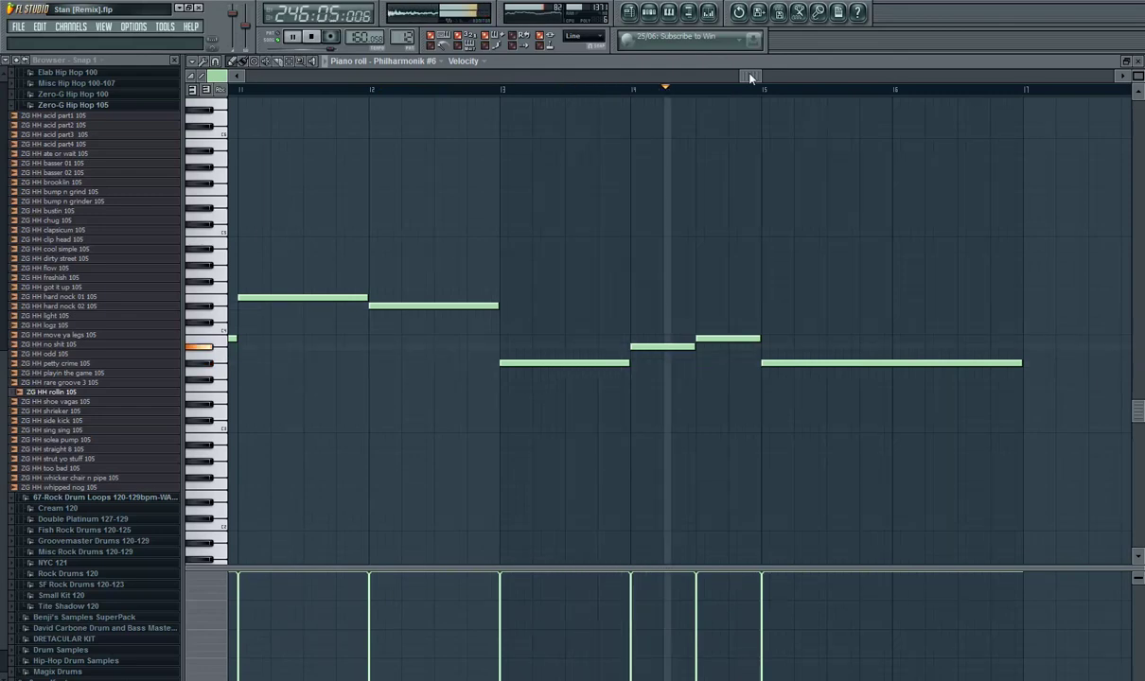
{"action": "left_click", "coordinate": [1138, 61]}
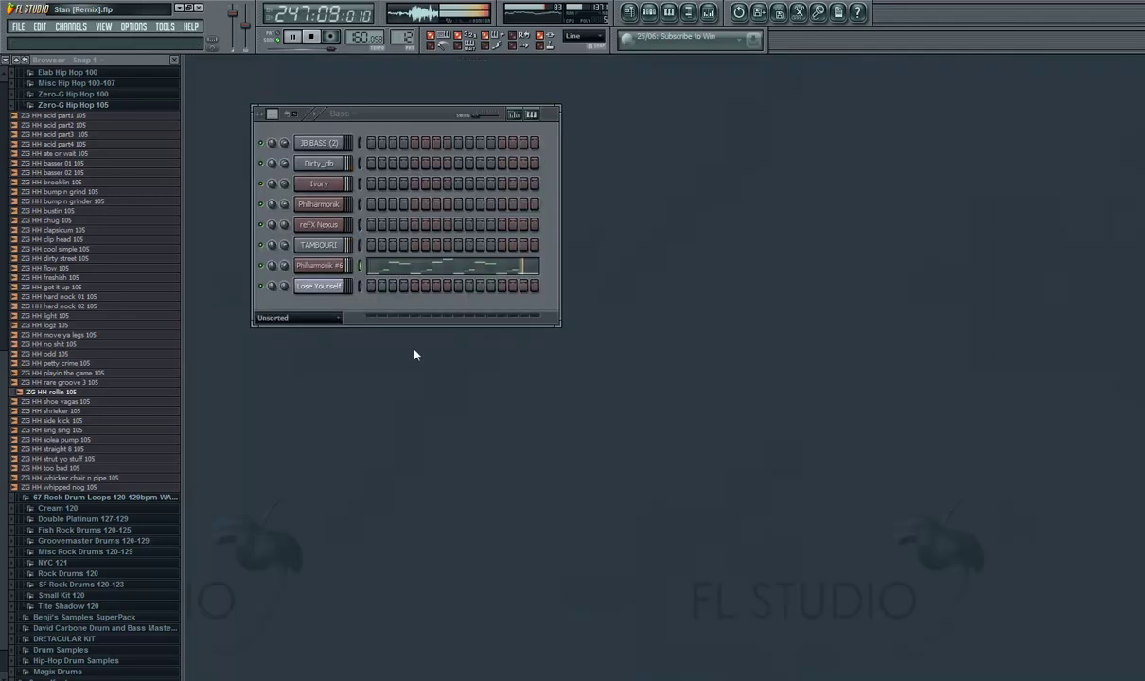
{"action": "left_click", "coordinate": [327, 268]}
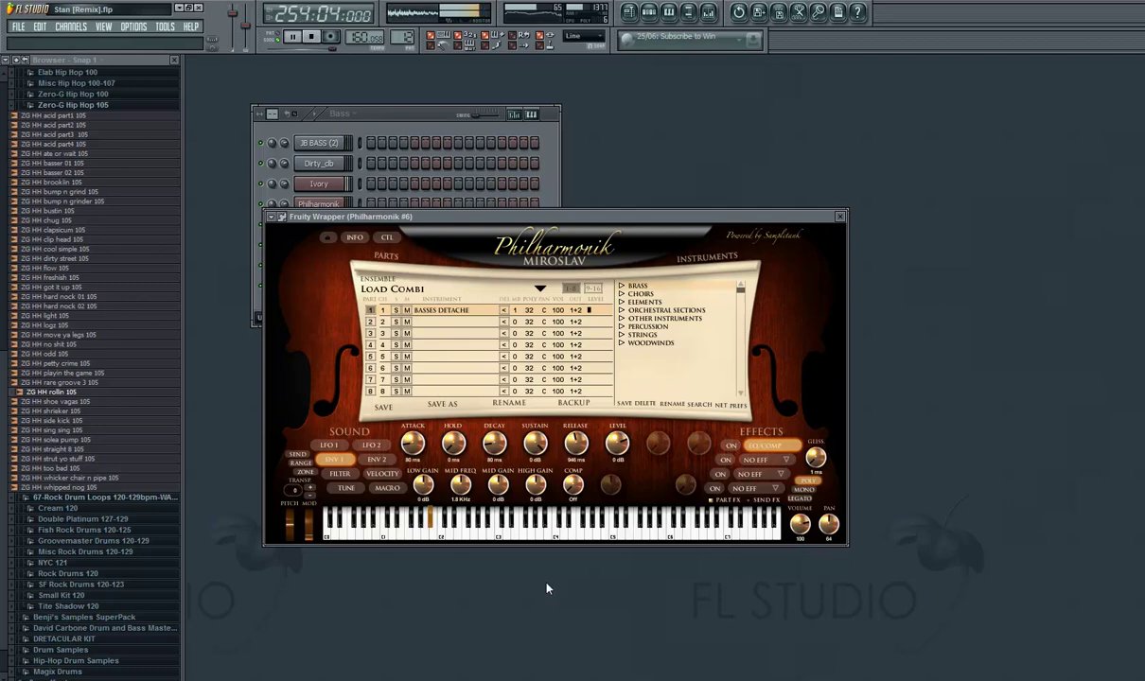
{"action": "left_click", "coordinate": [843, 217]}
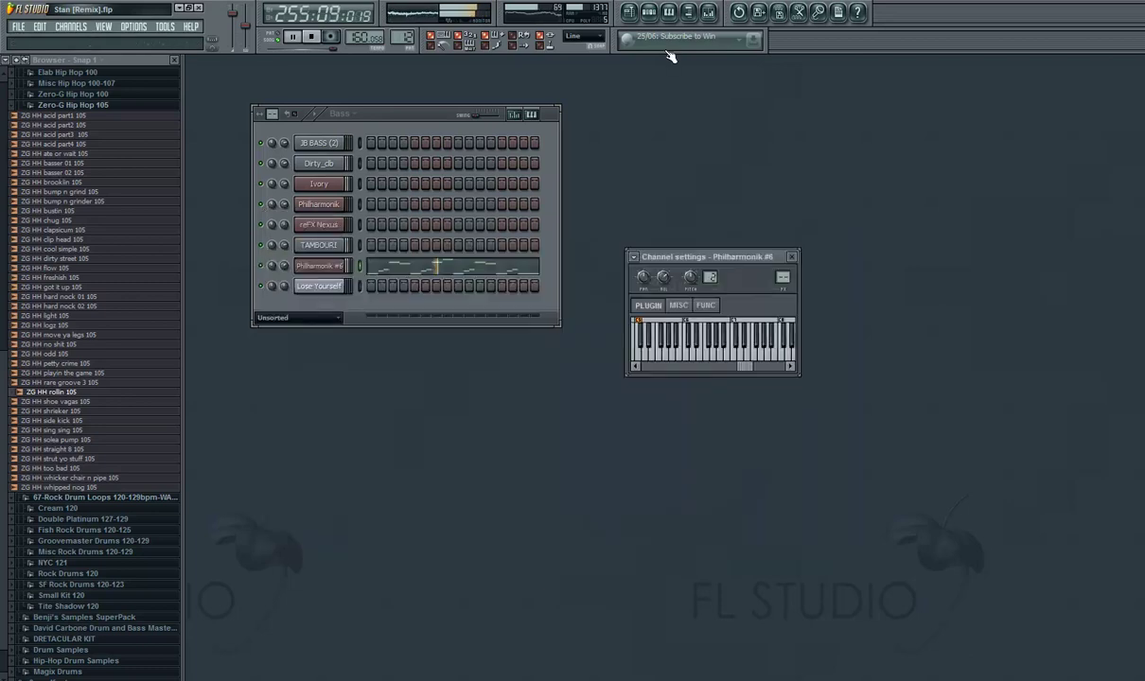
Locate the Grand Piano #2 pattern at the end of the playlist, view its Ivory notes in the piano roll, then return to the playlist
{"action": "left_click", "coordinate": [629, 11]}
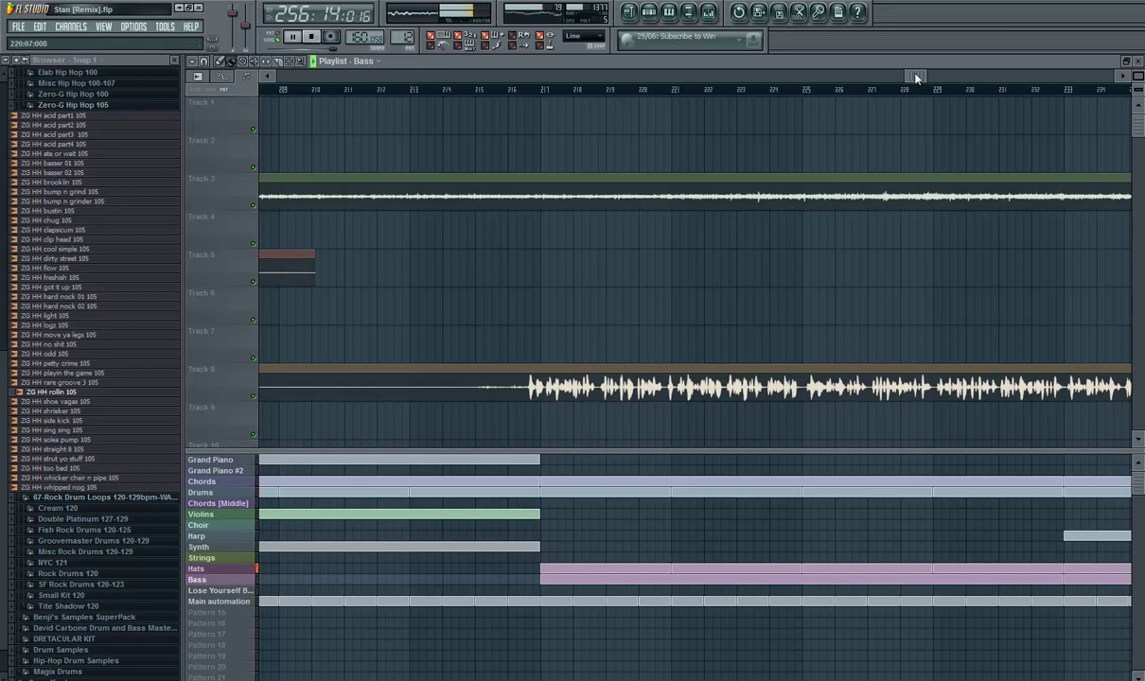
{"action": "left_click_drag", "start_coordinate": [915, 79], "coordinate": [1040, 77]}
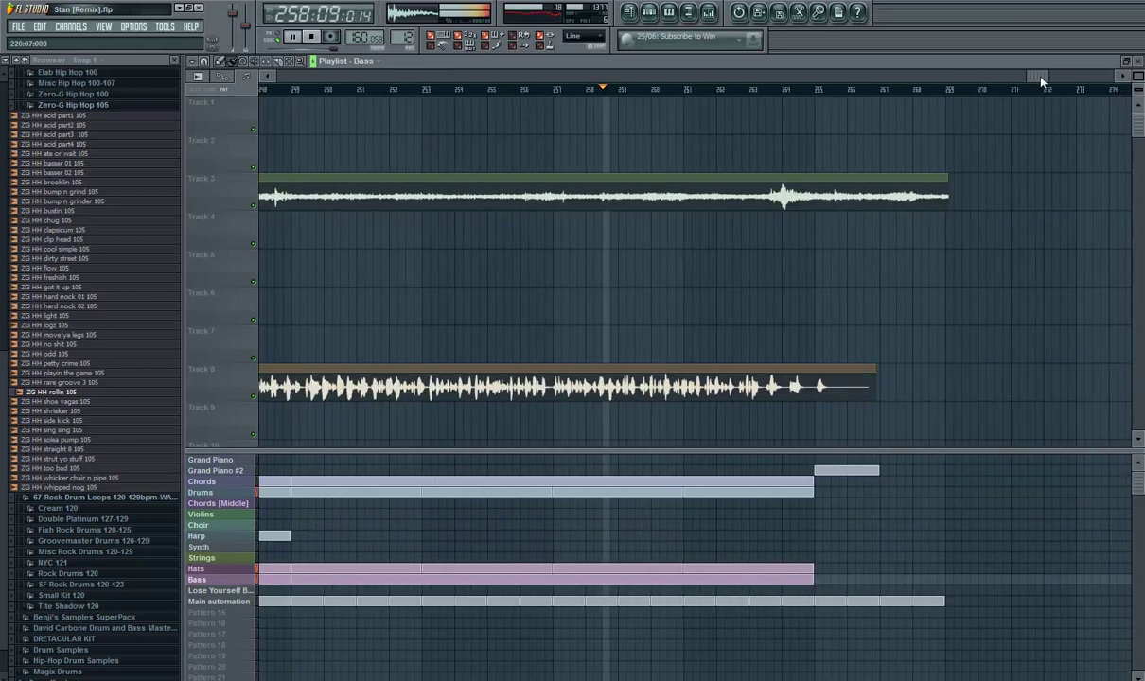
{"action": "left_click", "coordinate": [241, 472]}
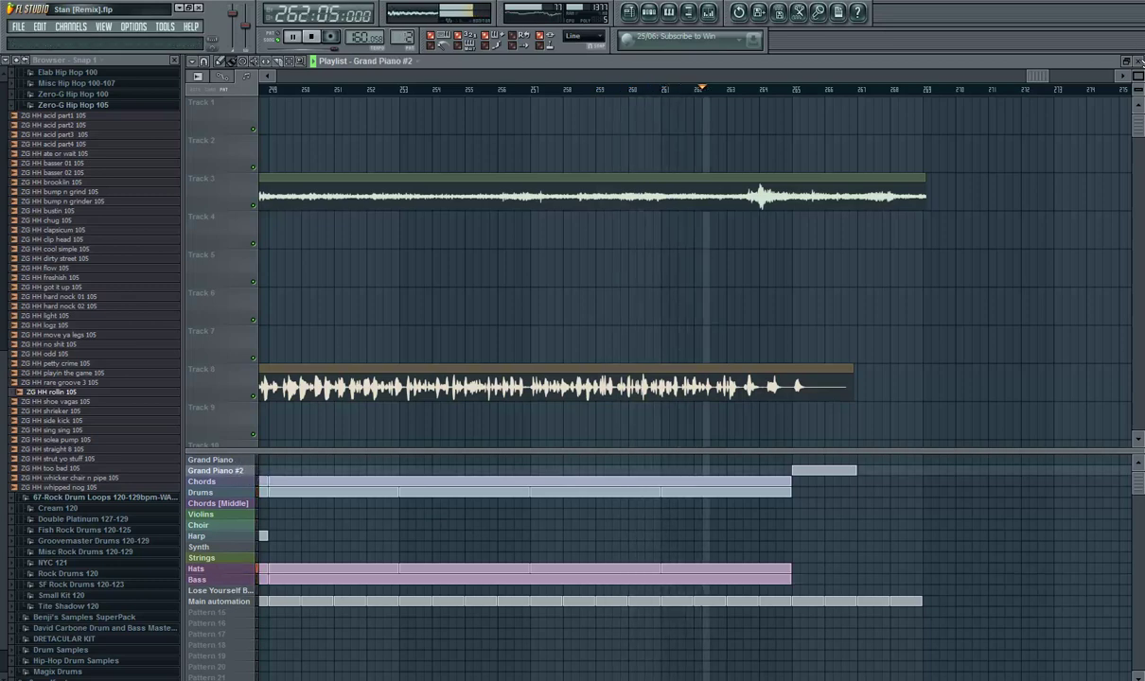
{"action": "key", "text": "F5"}
{"action": "right_click", "coordinate": [342, 182]}
{"action": "left_click", "coordinate": [357, 179]}
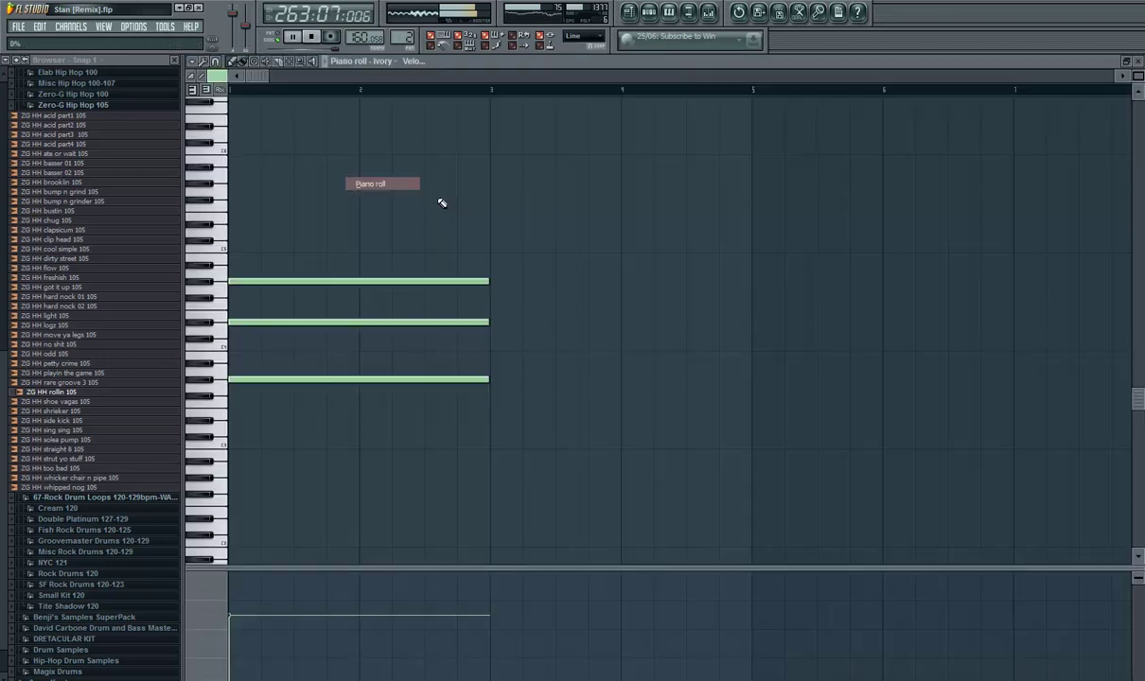
{"action": "left_click", "coordinate": [632, 12]}
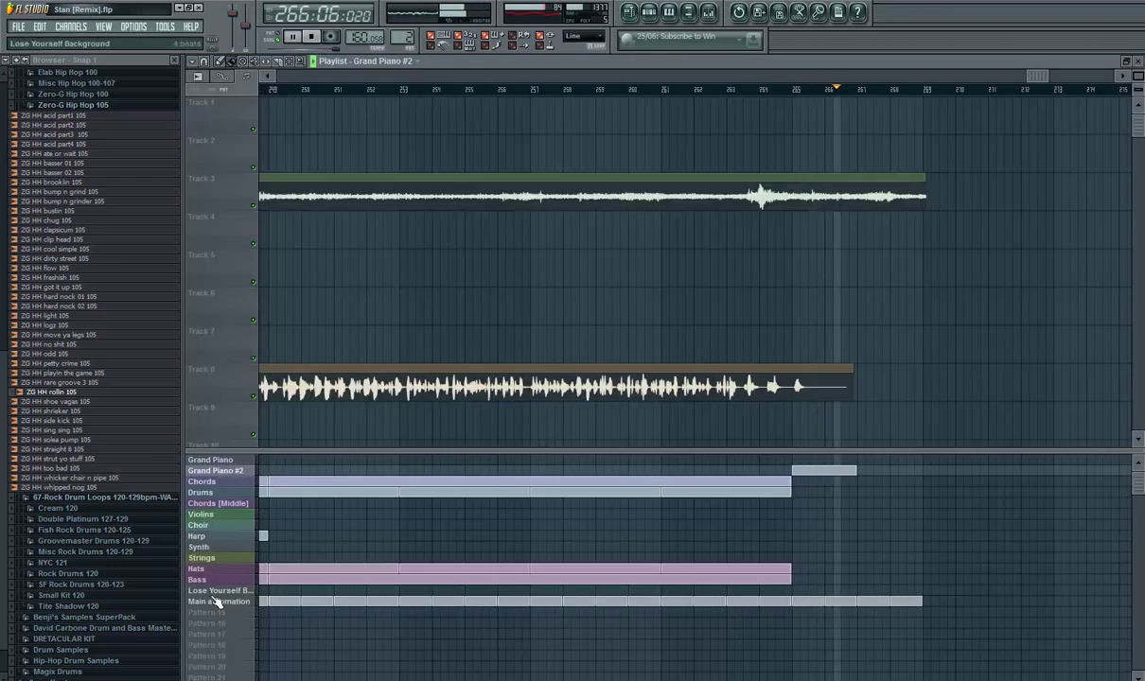